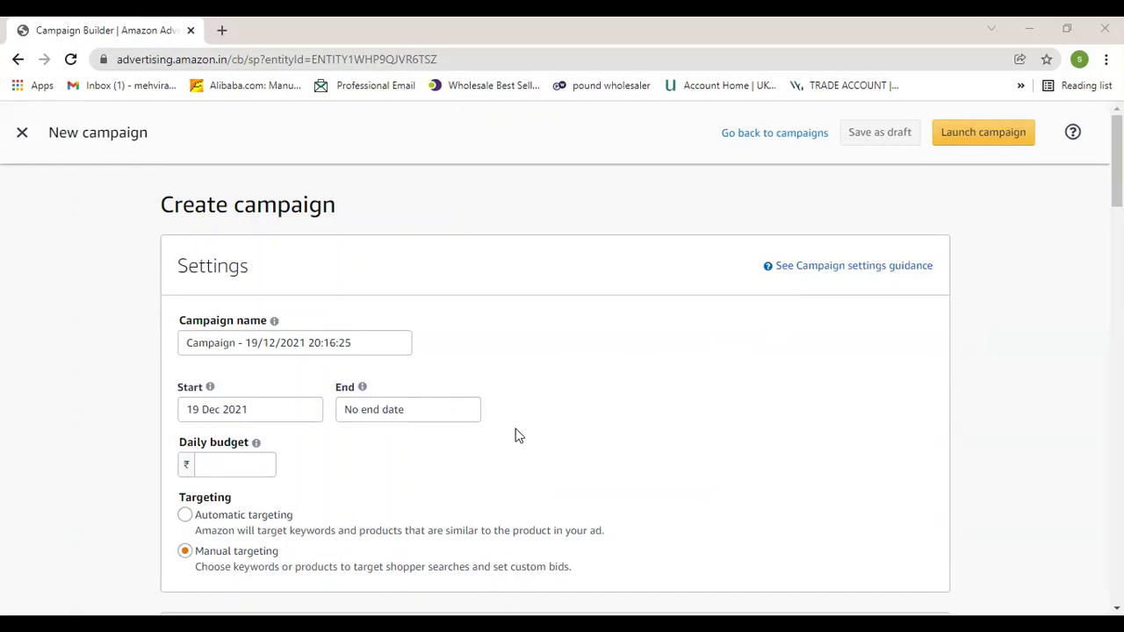
Switch the ad group's targeting type to product targeting
scroll(285, 386, down, 2)
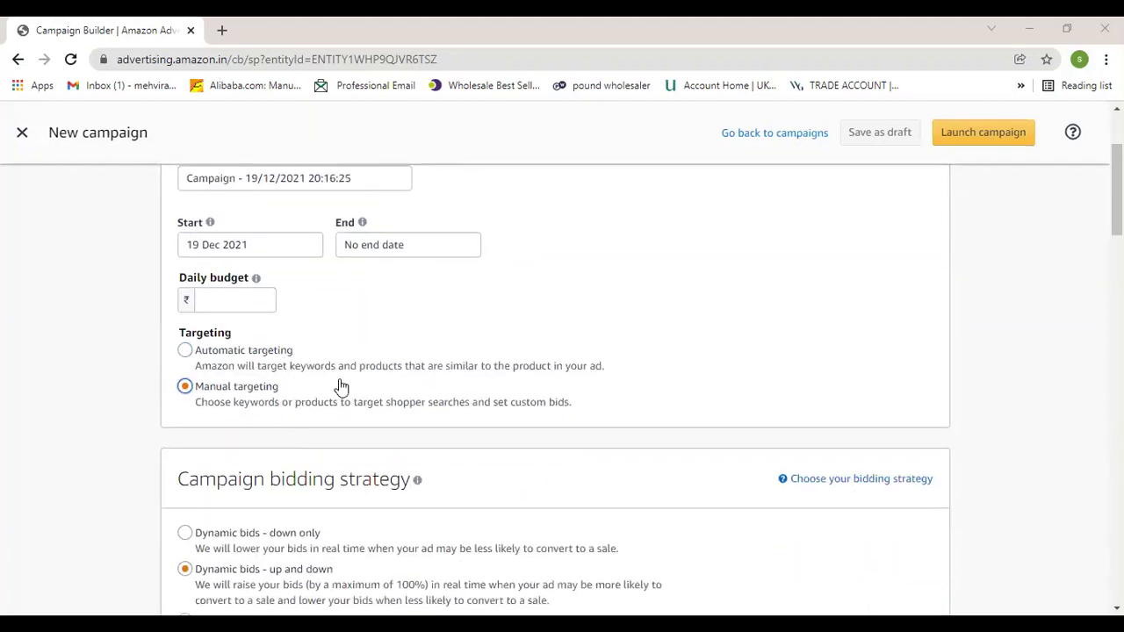
scroll(341, 386, up, 2)
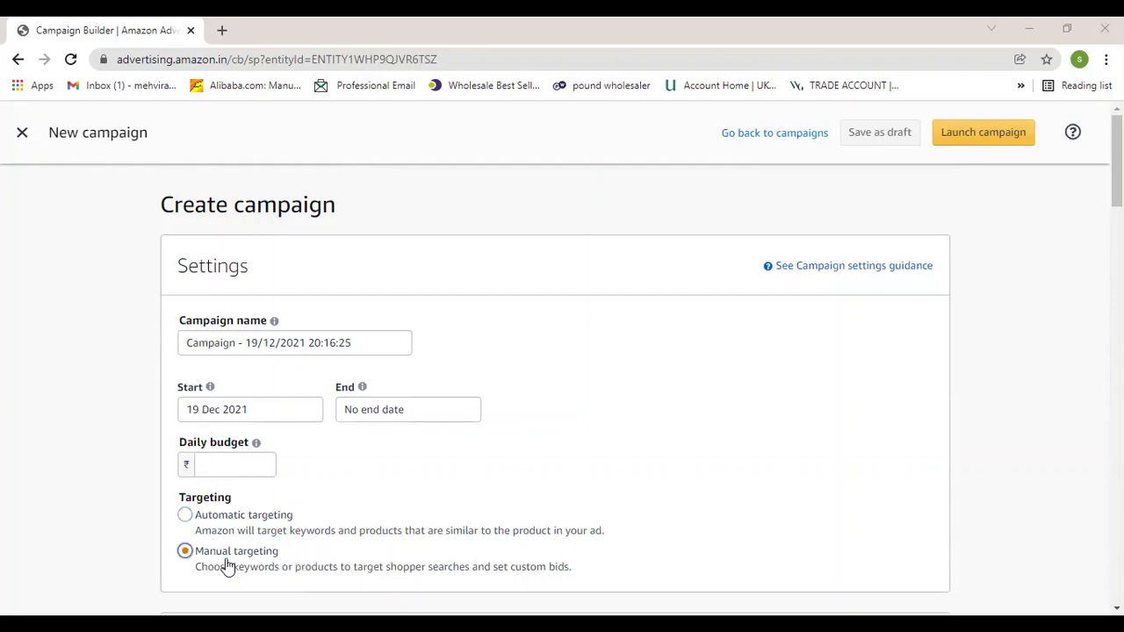
scroll(230, 554, down, 12)
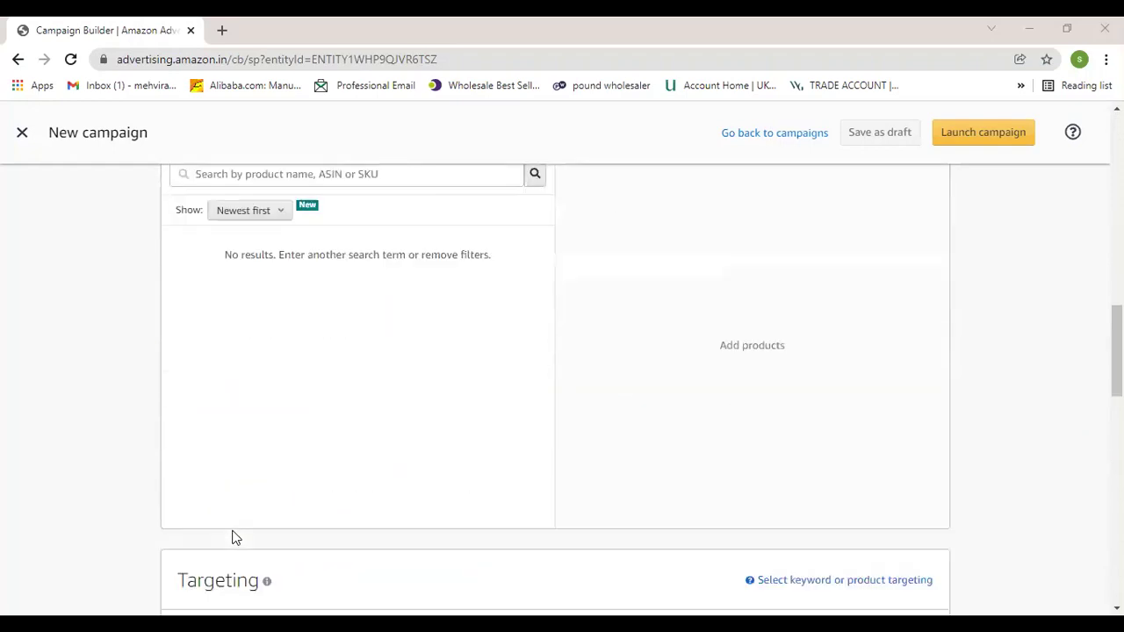
scroll(234, 536, down, 5)
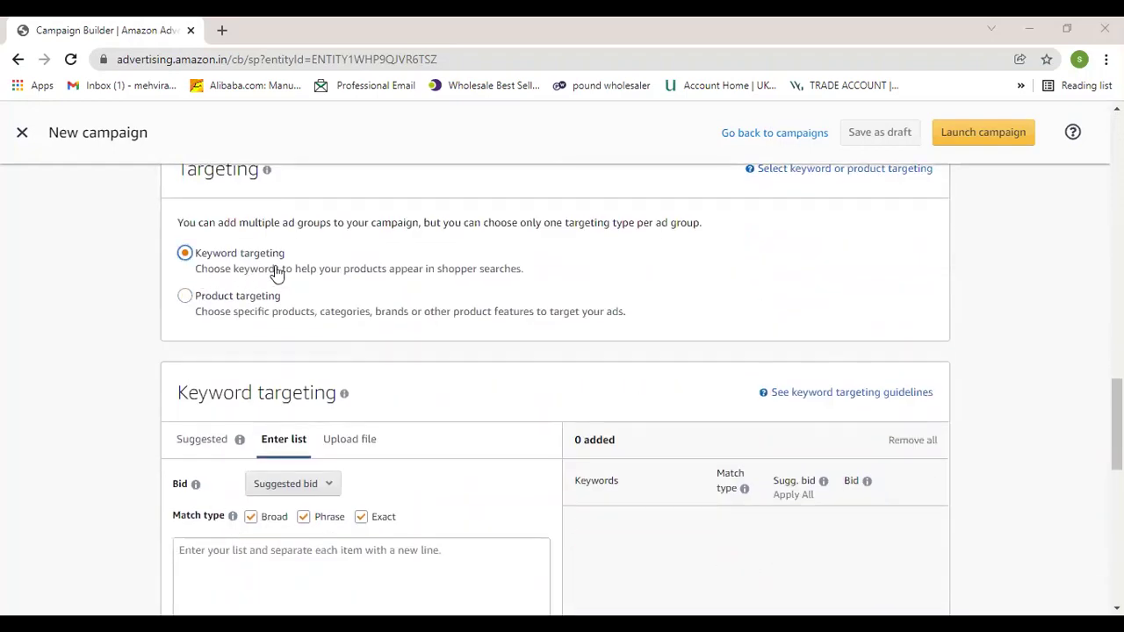
click(186, 299)
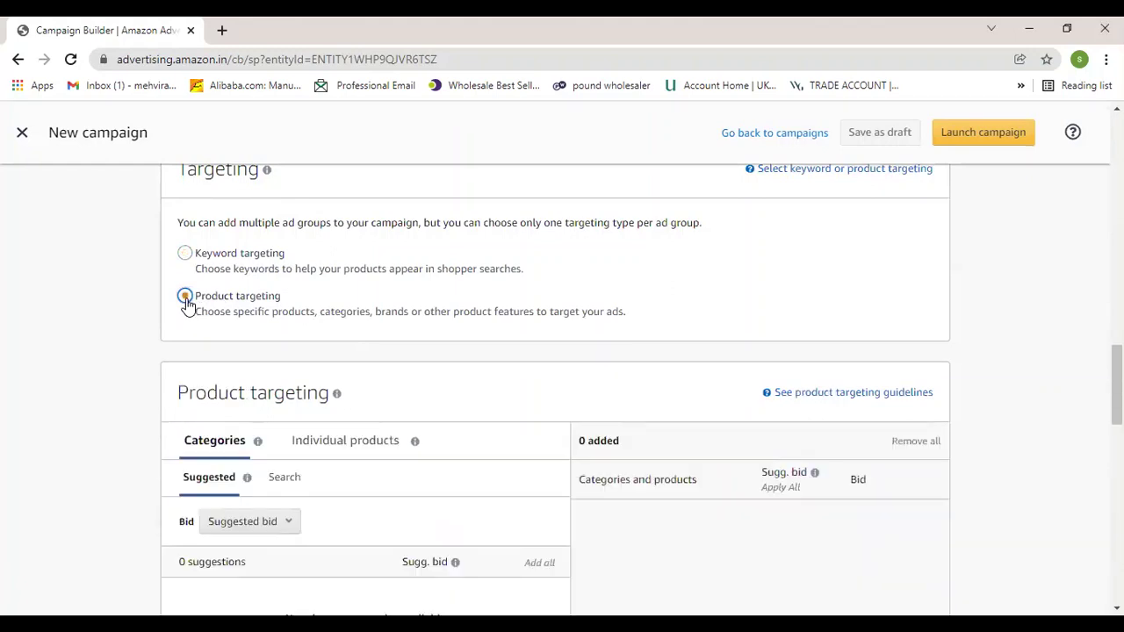
Set the ad group to keyword targeting and show the option for entering a custom keyword list
scroll(243, 332, up, 10)
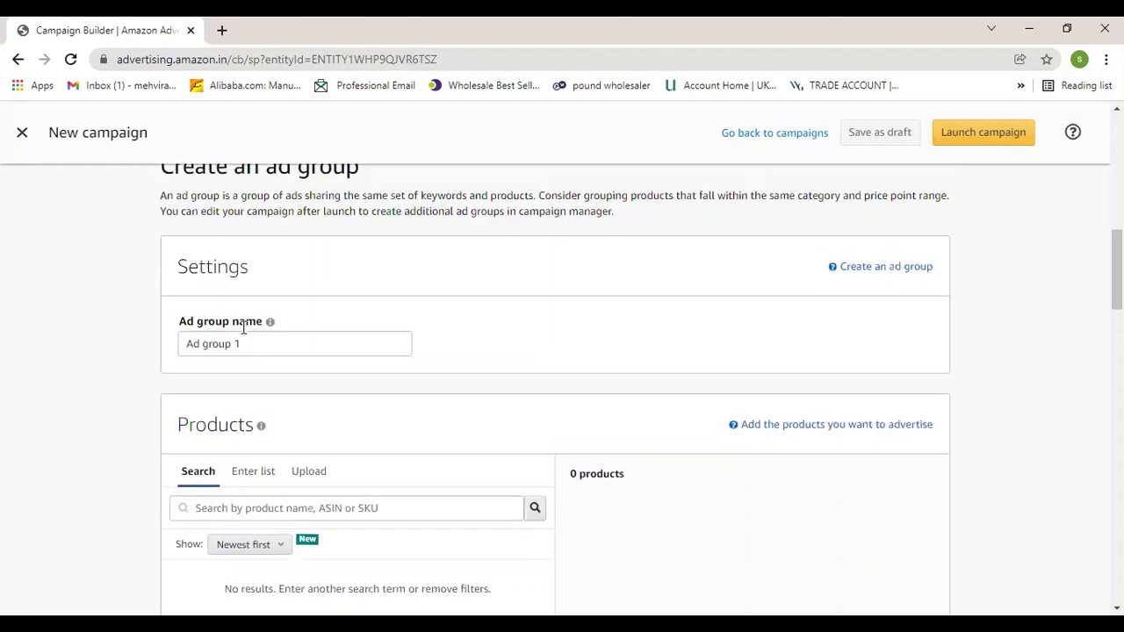
scroll(563, 362, up, 7)
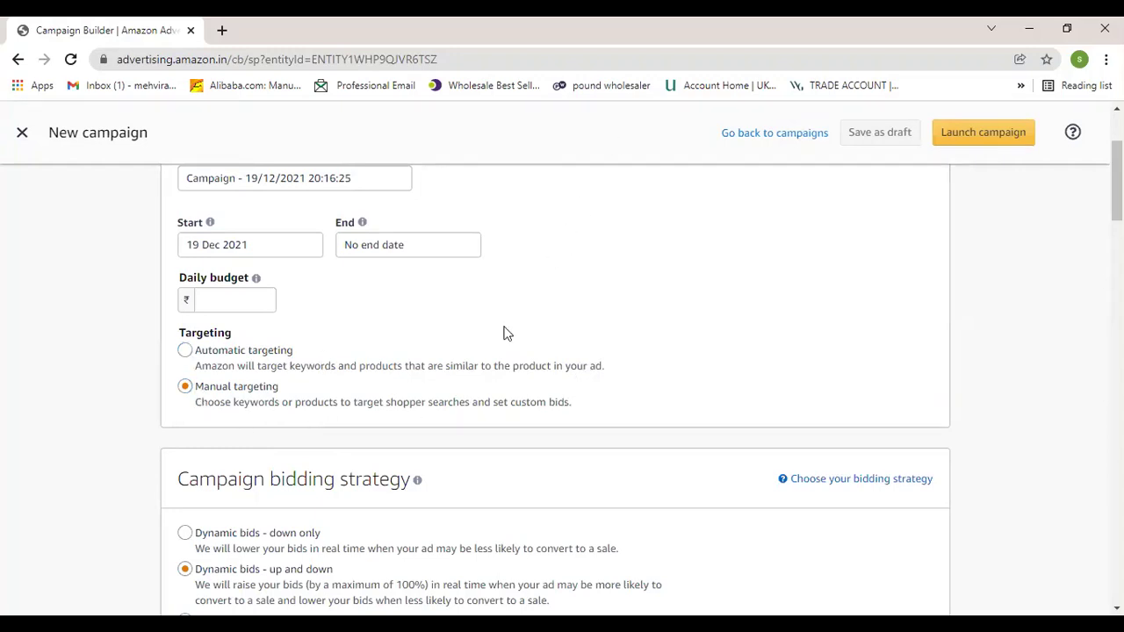
scroll(505, 333, down, 15)
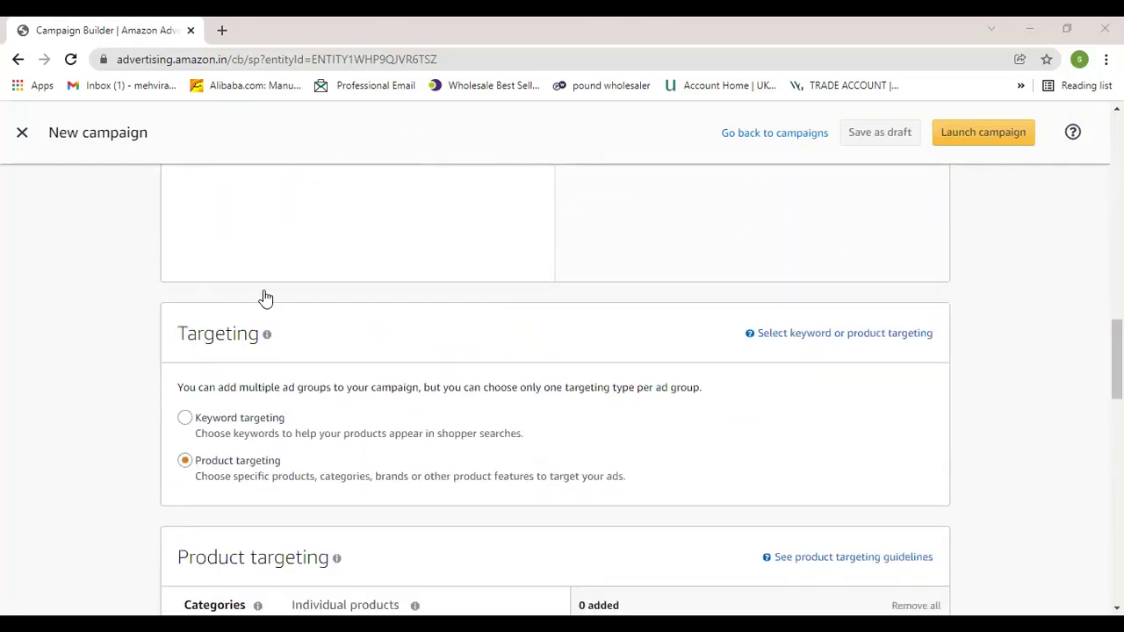
click(184, 417)
scroll(303, 381, down, 2)
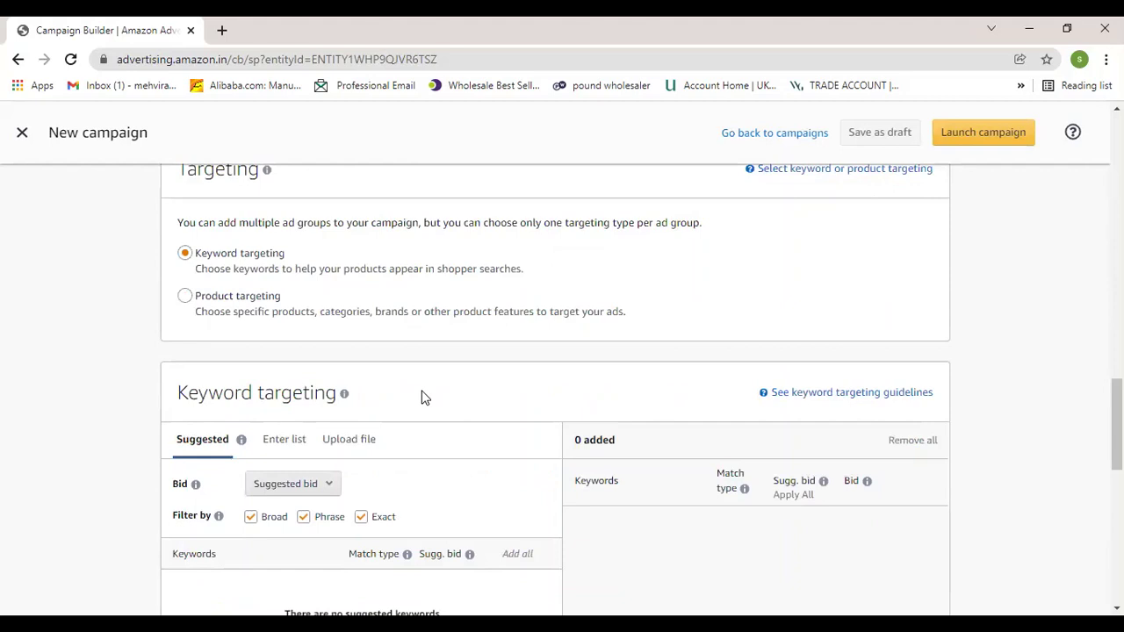
scroll(422, 398, down, 1)
click(283, 354)
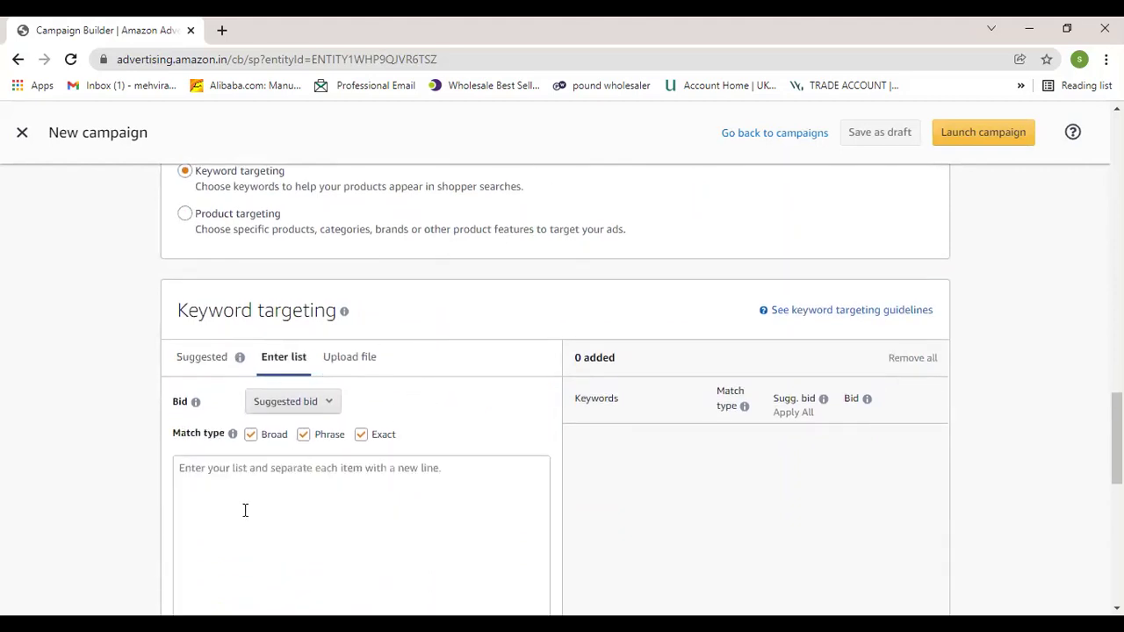
scroll(255, 501, down, 2)
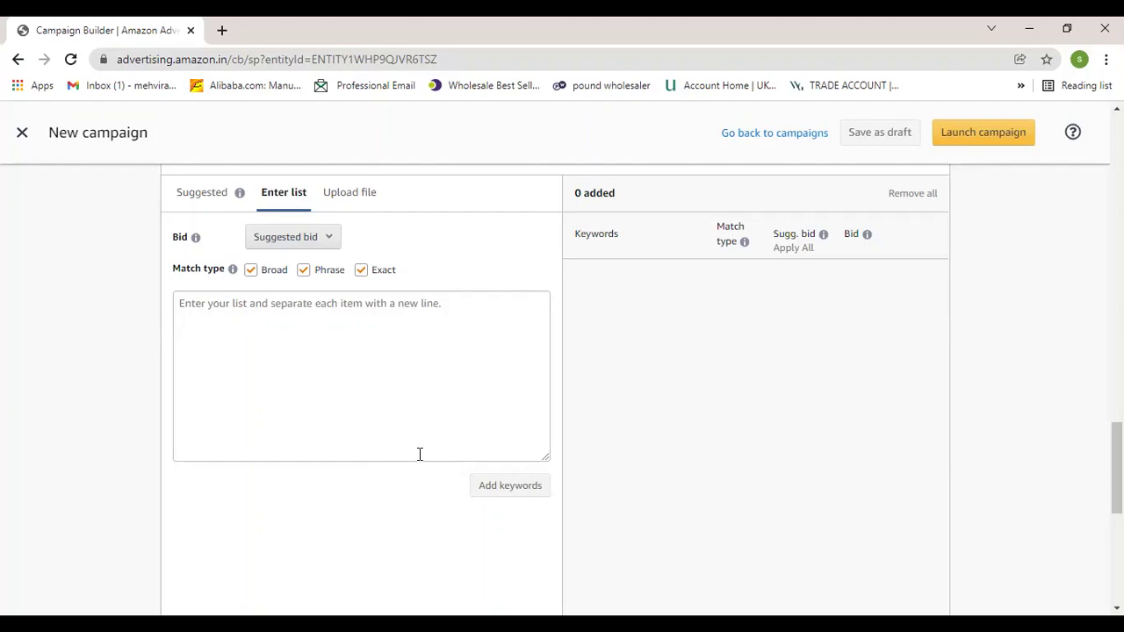
Review the manual campaign's settings, bidding strategy, ad group and keyword list sections
scroll(420, 454, up, 5)
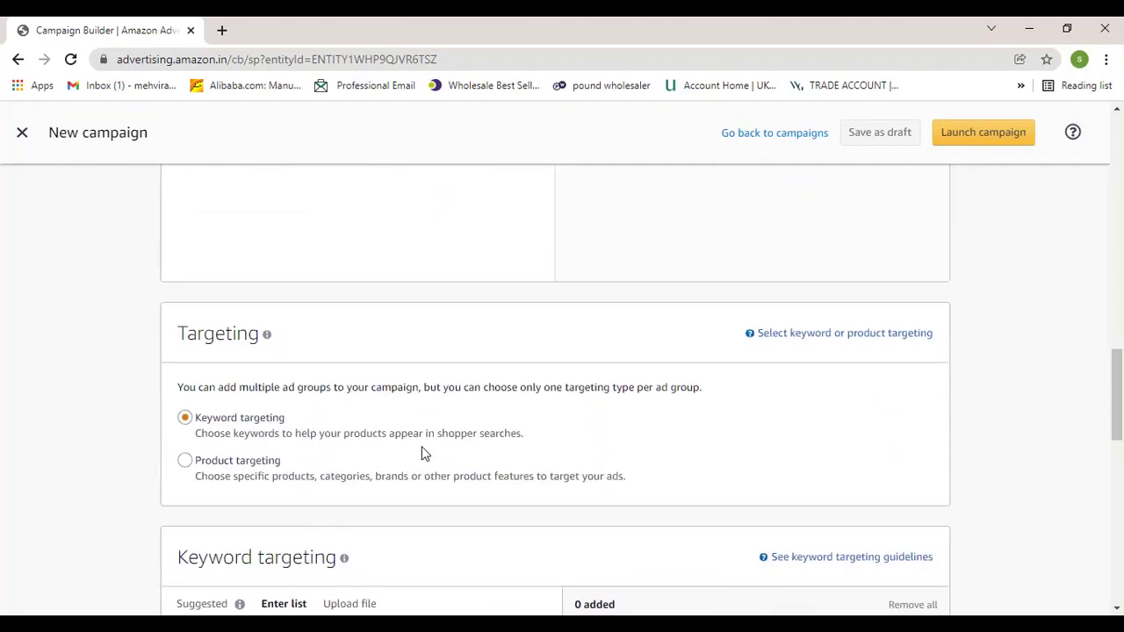
scroll(422, 453, up, 8)
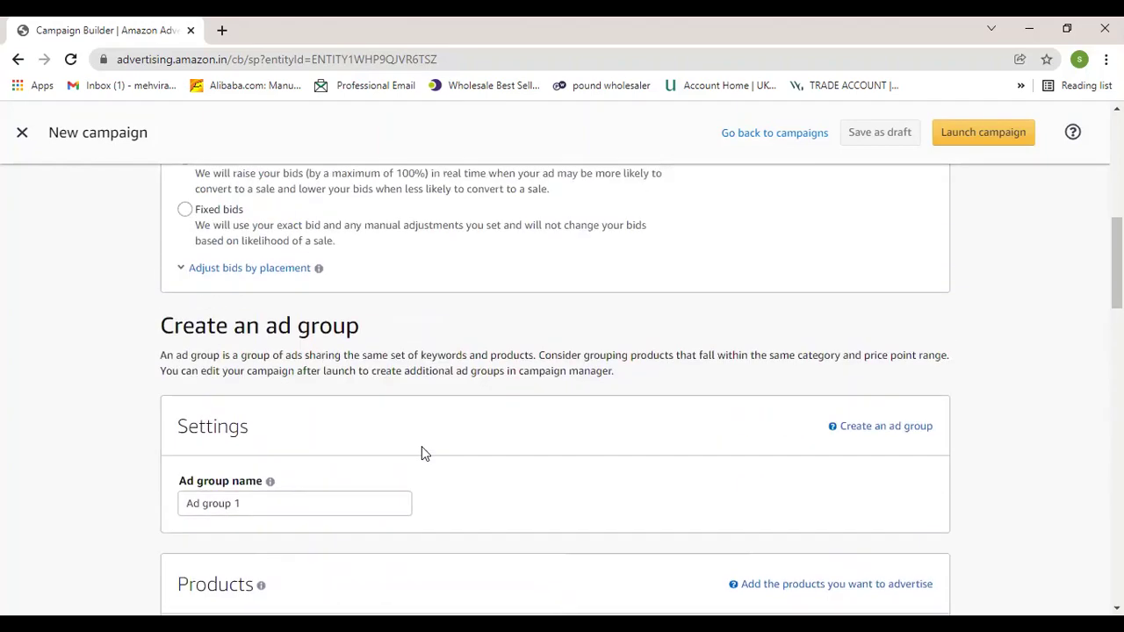
scroll(422, 453, up, 1)
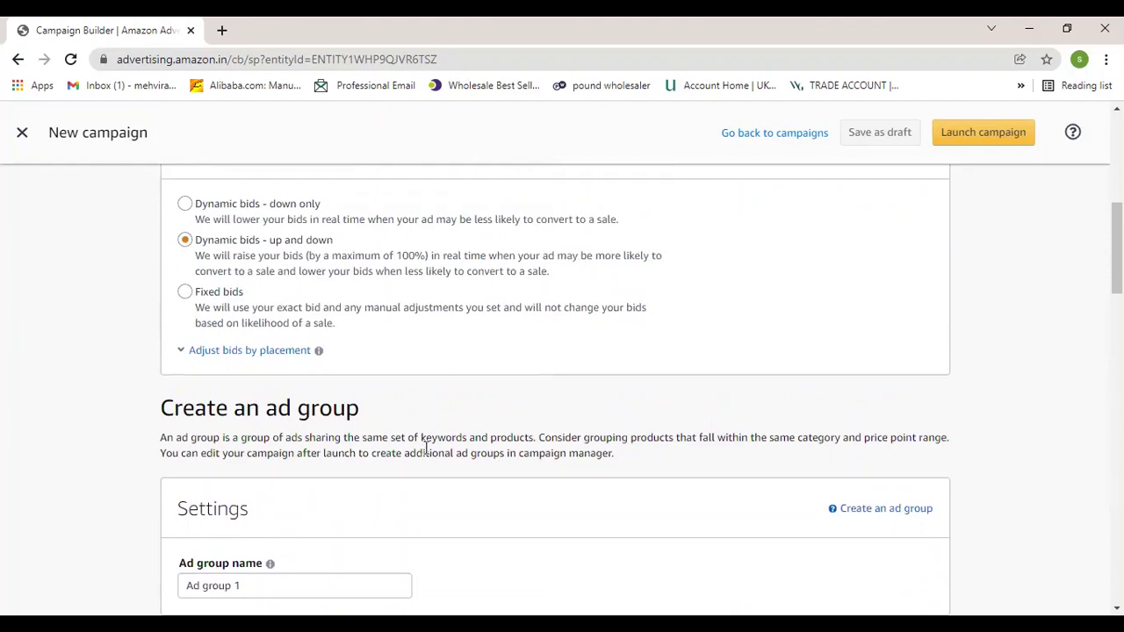
scroll(425, 450, up, 6)
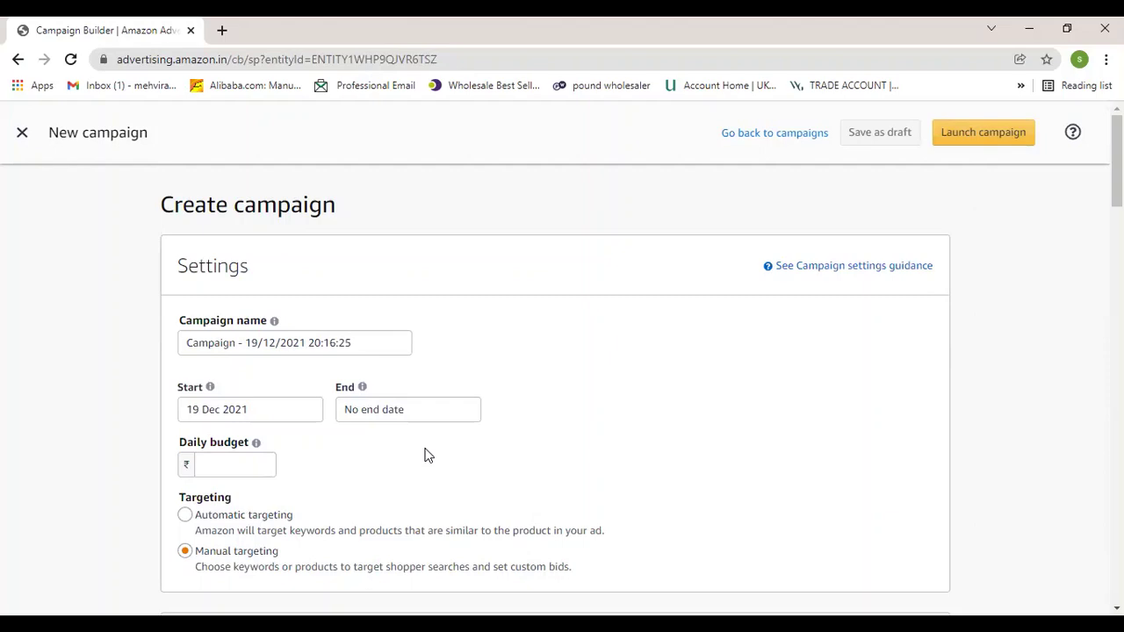
scroll(424, 448, down, 15)
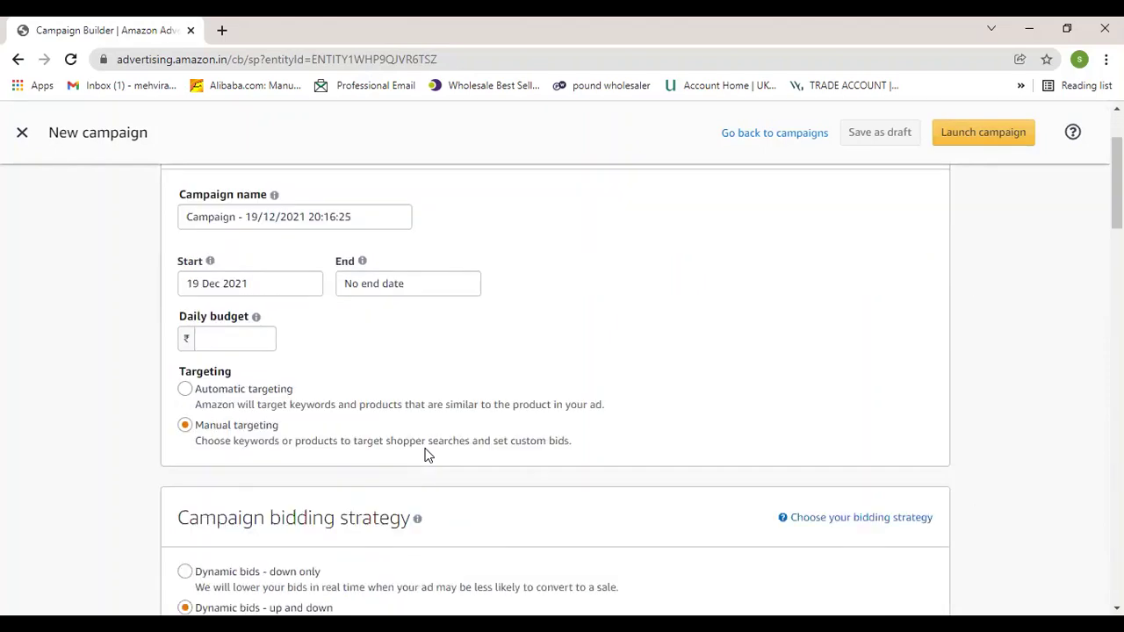
scroll(420, 454, down, 7)
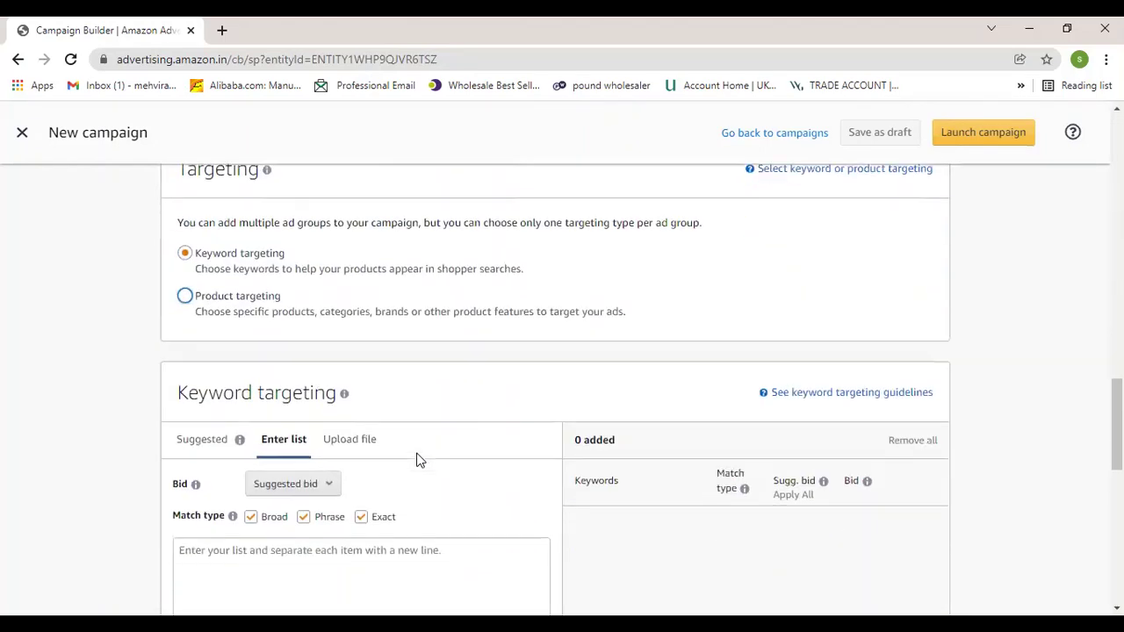
scroll(308, 290, up, 2)
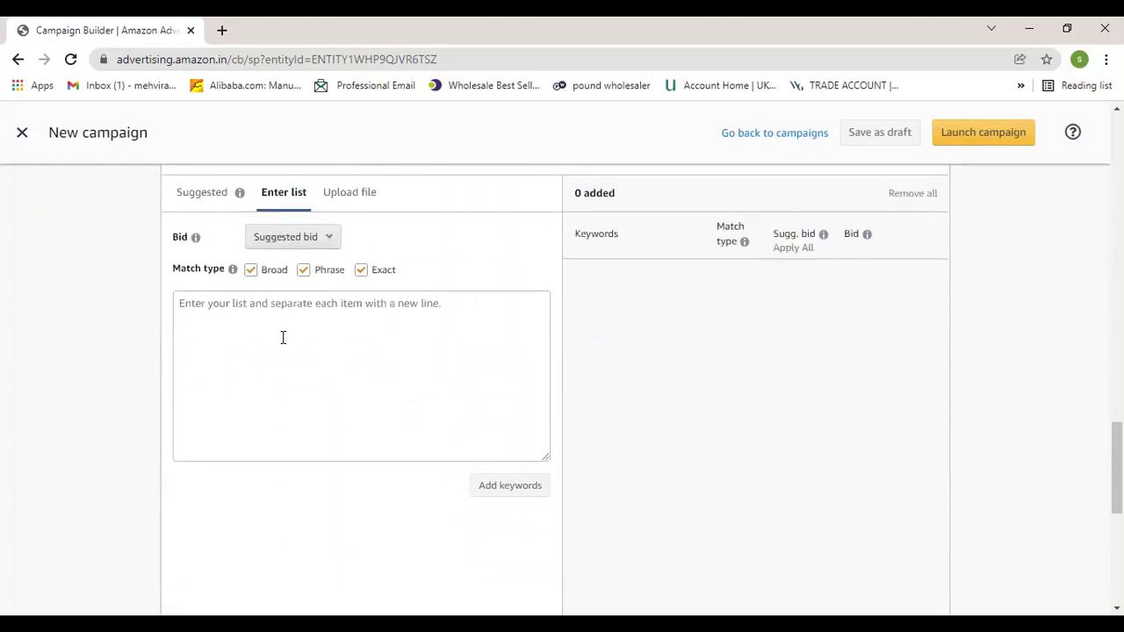
click(284, 336)
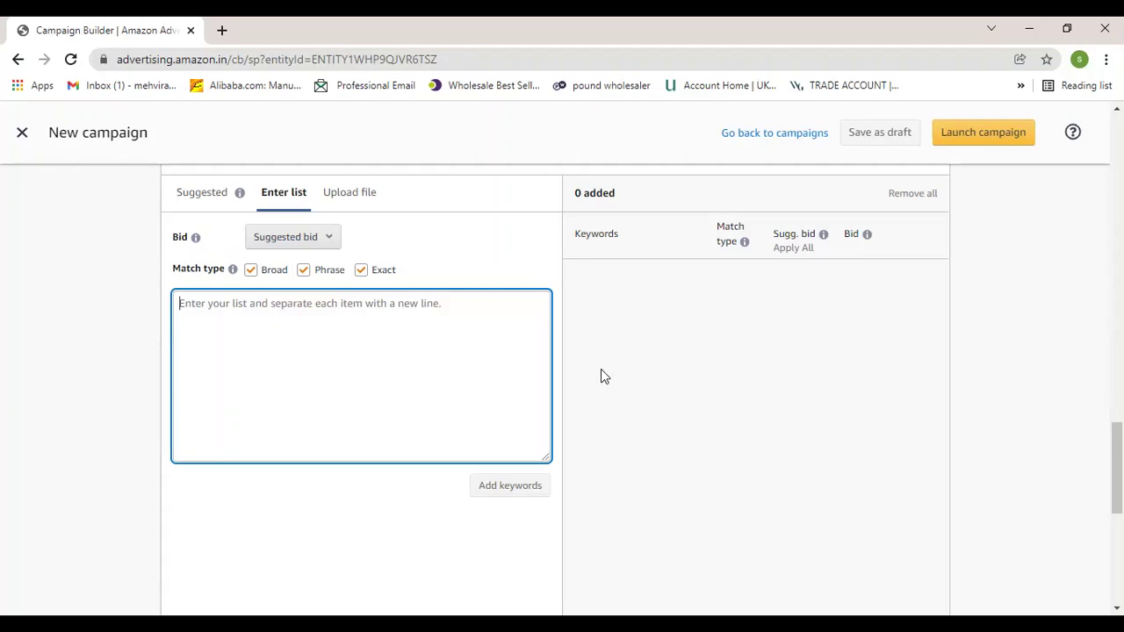
scroll(602, 374, up, 8)
scroll(602, 378, up, 10)
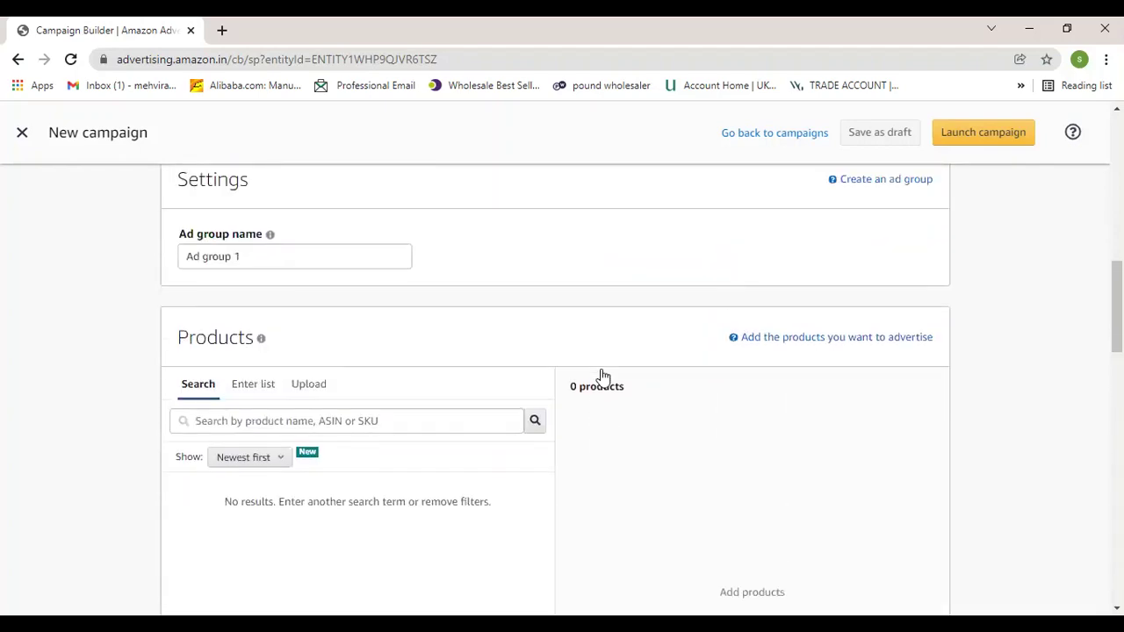
scroll(603, 378, up, 1)
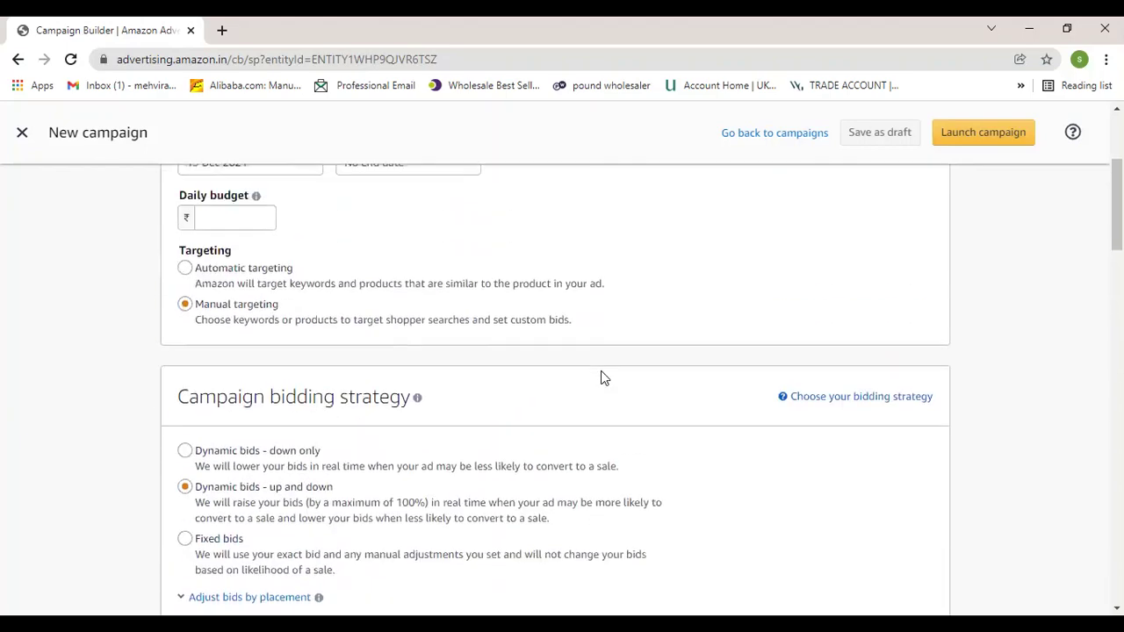
scroll(602, 378, up, 2)
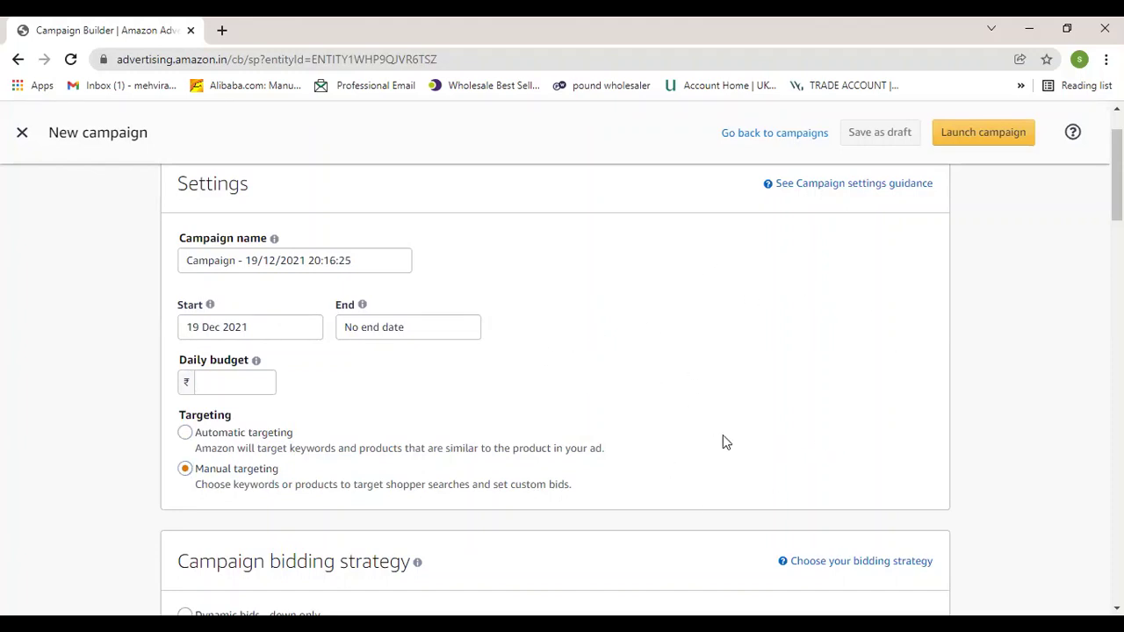
scroll(588, 384, up, 1)
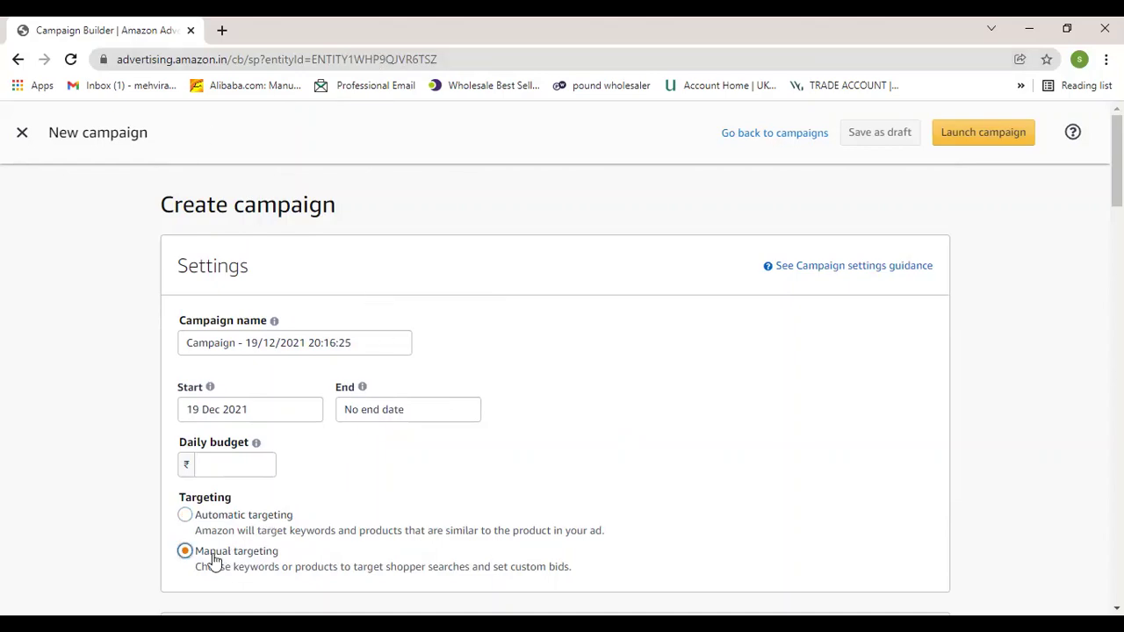
Choose product targeting instead of keyword targeting for the manual campaign's ad group
scroll(413, 525, down, 10)
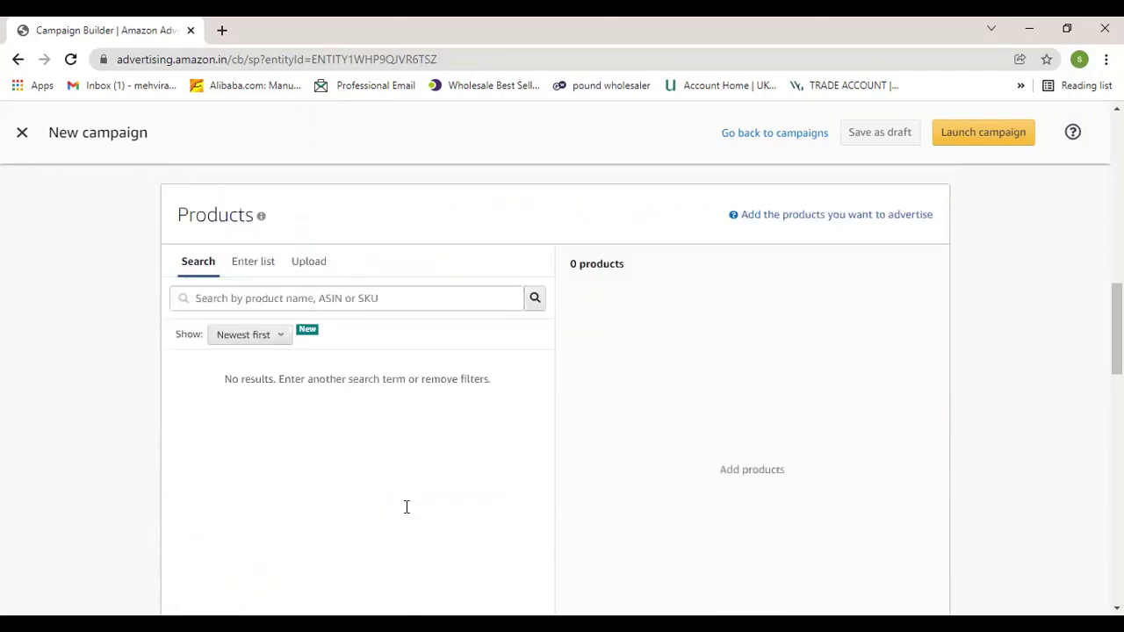
scroll(403, 502, down, 6)
scroll(258, 474, up, 3)
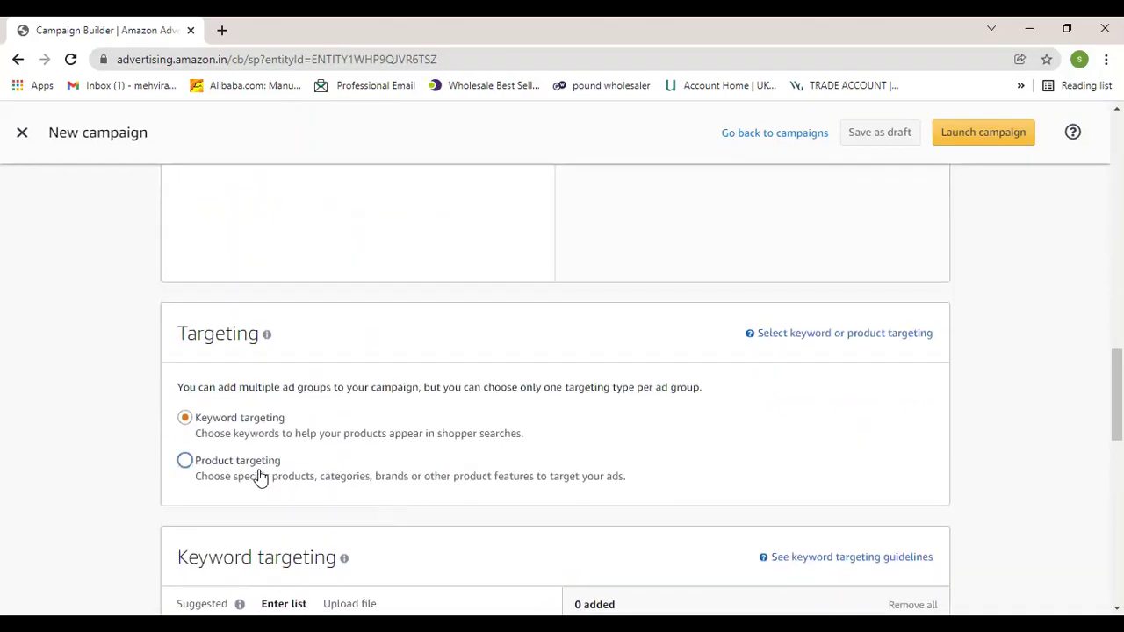
click(184, 464)
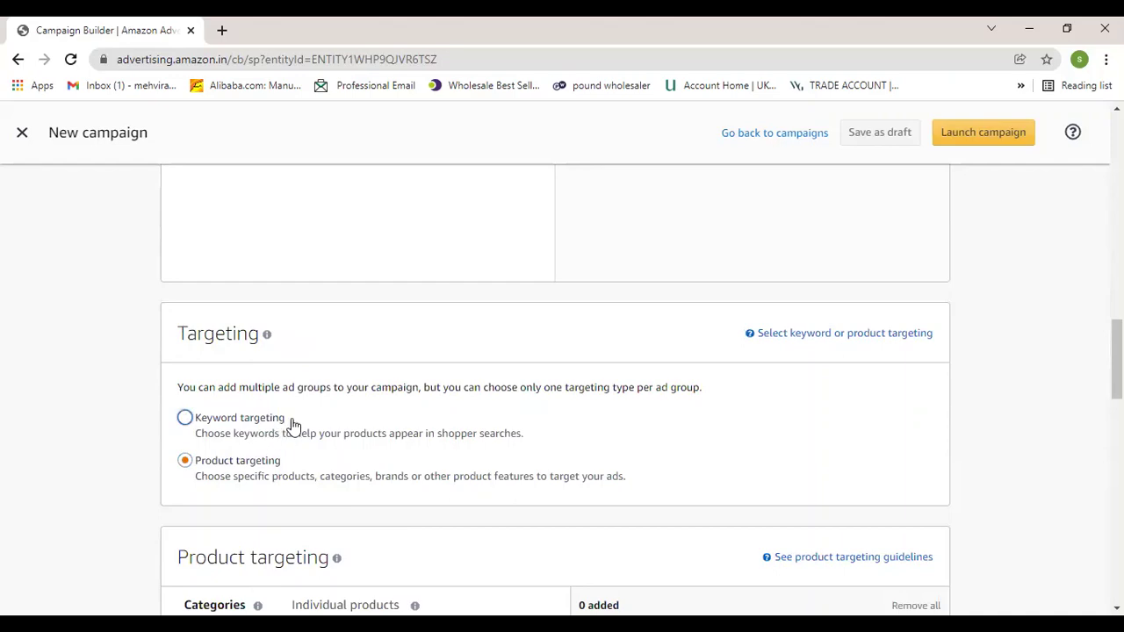
Open the daily budget for editing in the campaign settings
scroll(295, 426, up, 2)
scroll(295, 426, up, 15)
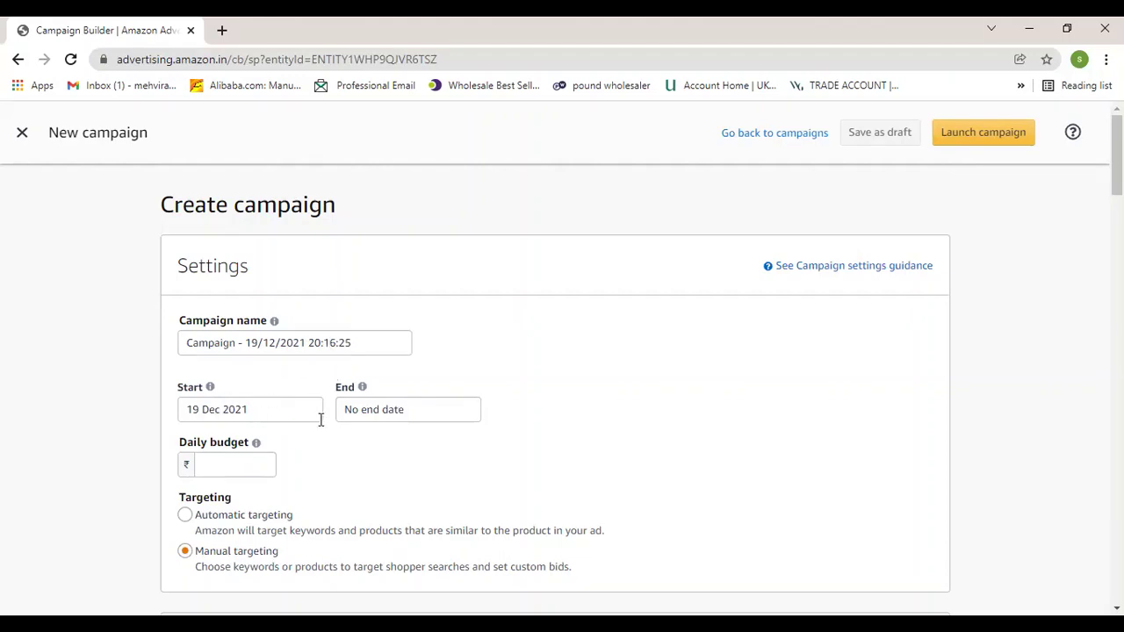
scroll(320, 419, down, 1)
click(204, 383)
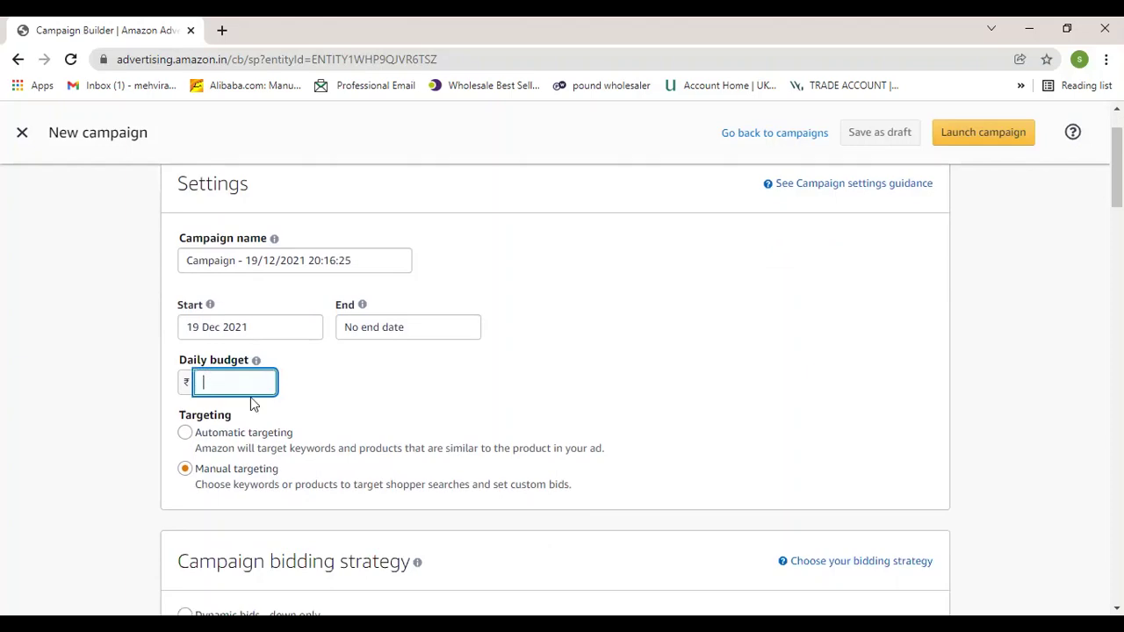
Examine the bidding strategy options, ad group name, advertised products and targeting type sections of the new campaign
scroll(329, 408, down, 2)
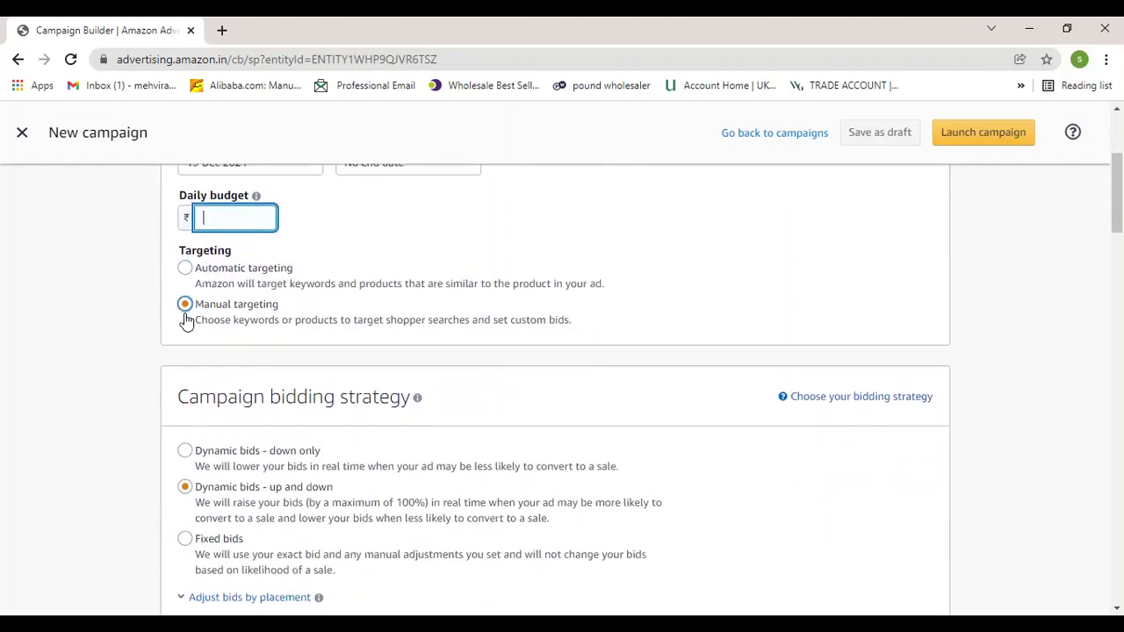
scroll(216, 329, down, 4)
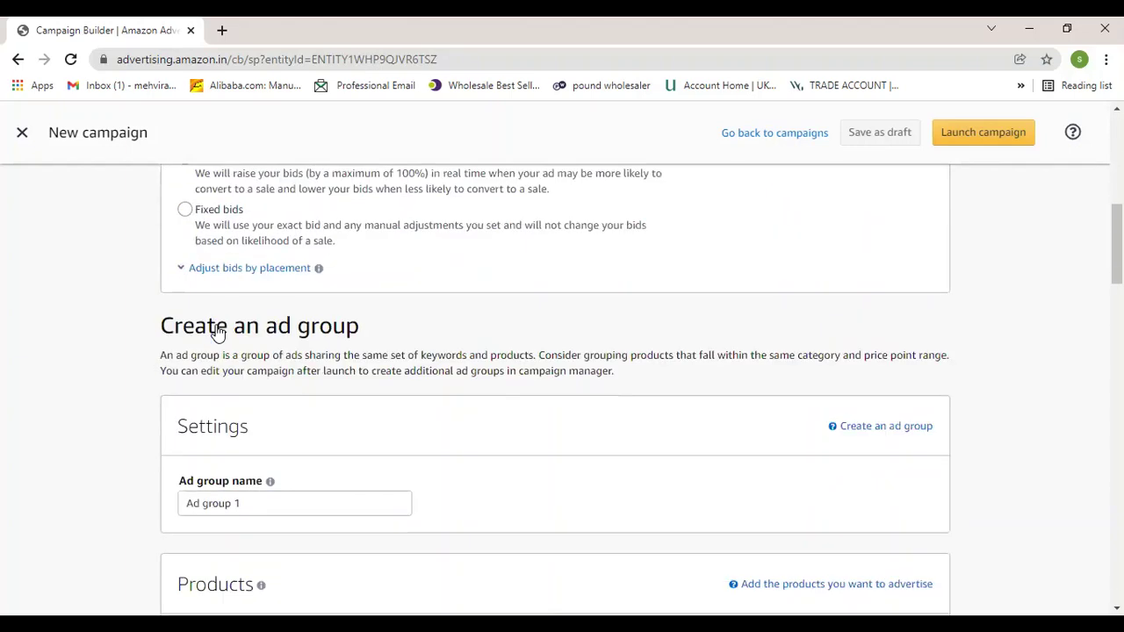
scroll(217, 332, up, 2)
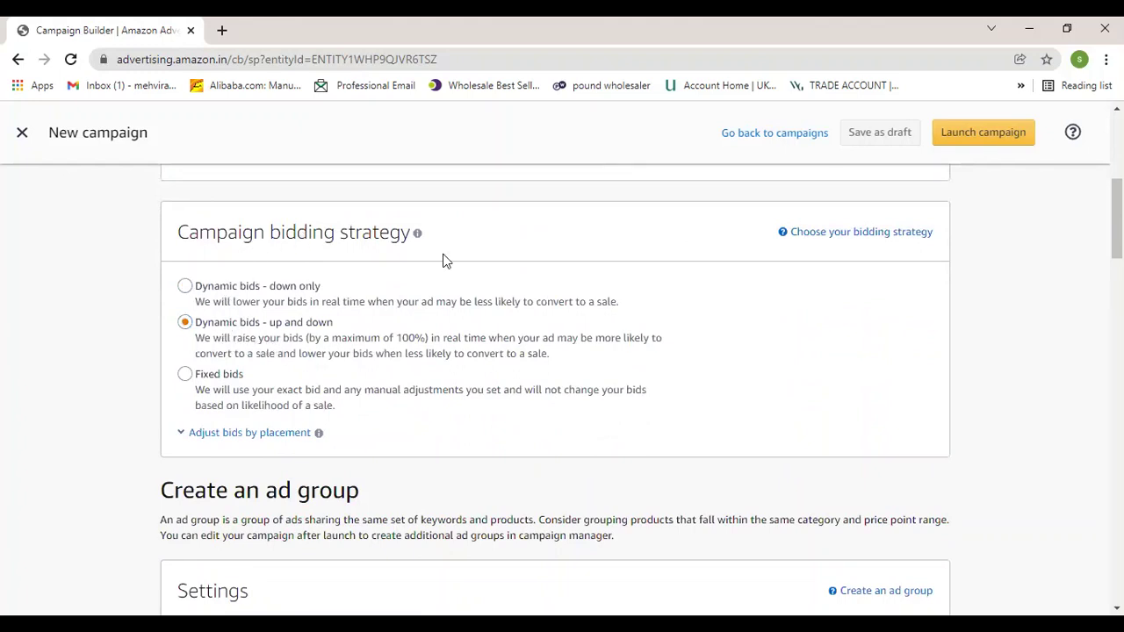
click(221, 353)
scroll(346, 339, down, 4)
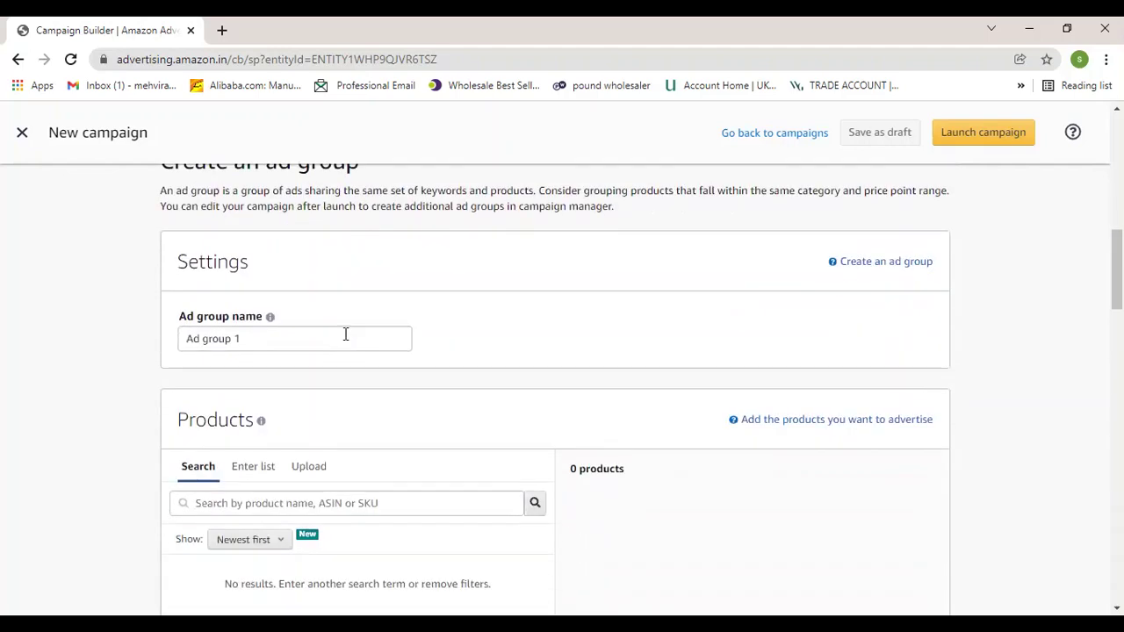
scroll(345, 334, down, 2)
scroll(346, 333, up, 2)
scroll(250, 393, down, 3)
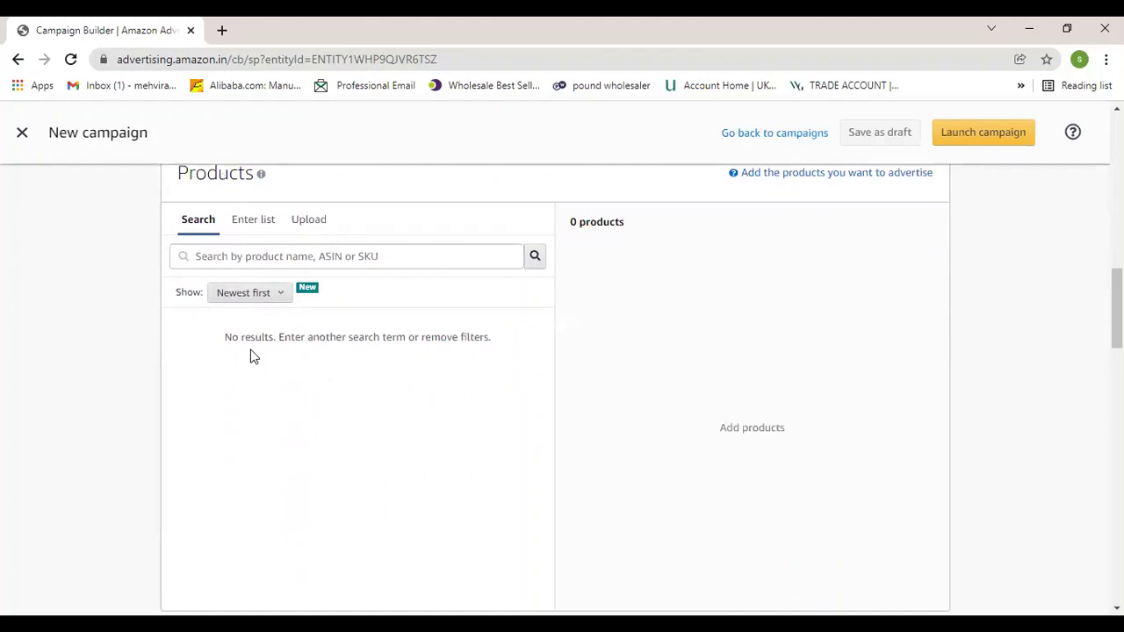
scroll(252, 275, down, 5)
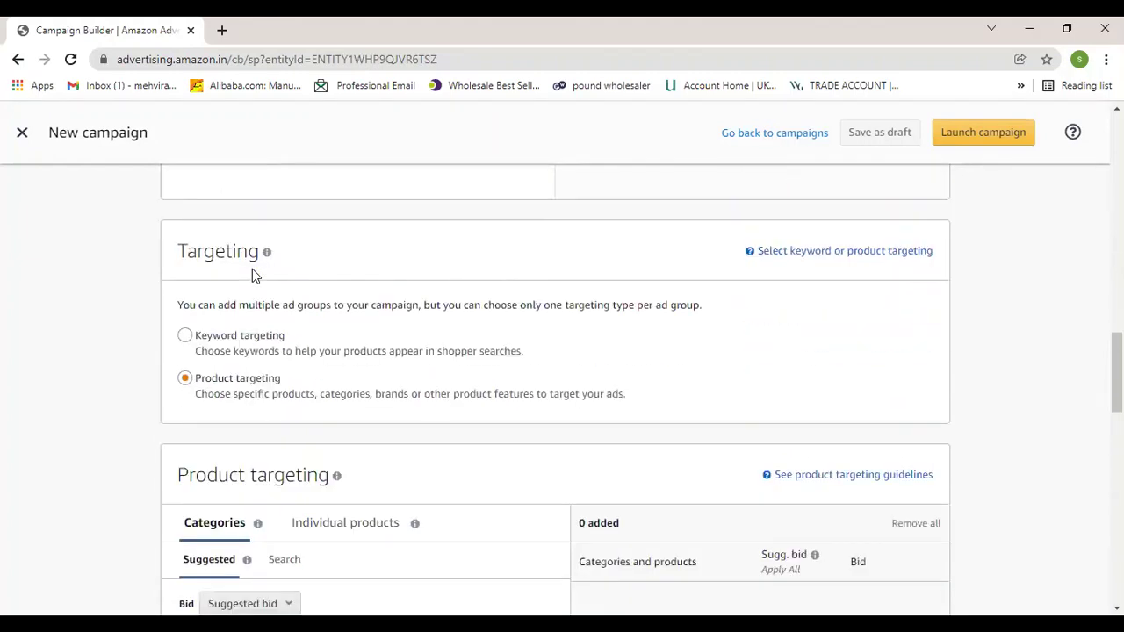
scroll(252, 275, up, 5)
scroll(230, 304, up, 3)
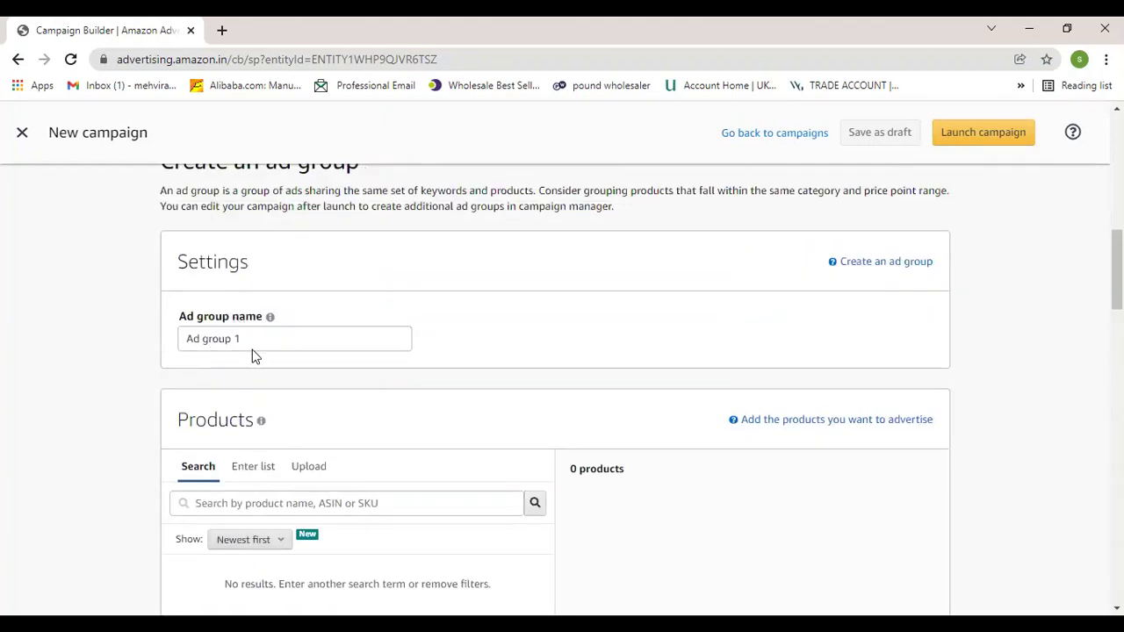
Open the ASIN list entry for targeting individual products in the product targeting section and start editing it
scroll(254, 350, down, 3)
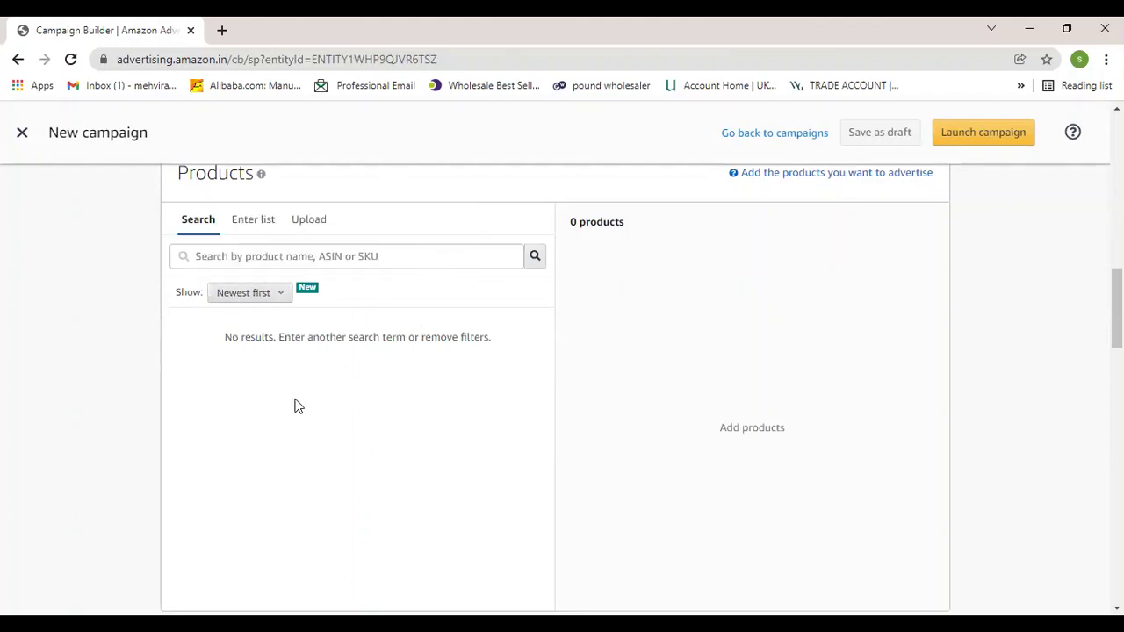
scroll(323, 366, down, 5)
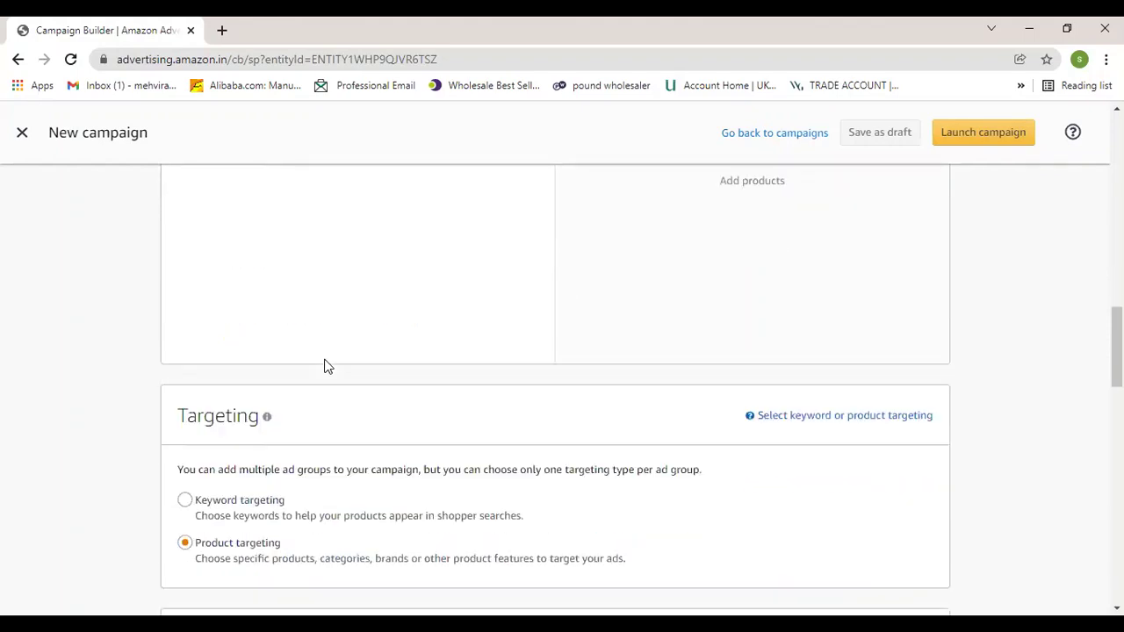
scroll(321, 364, down, 1)
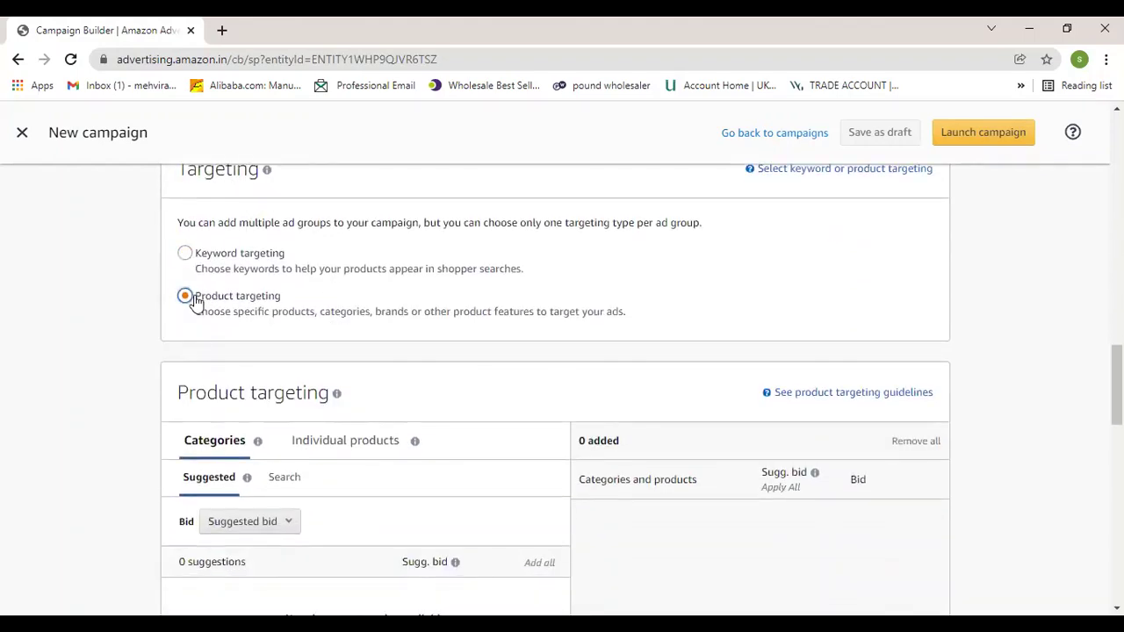
scroll(210, 351, down, 2)
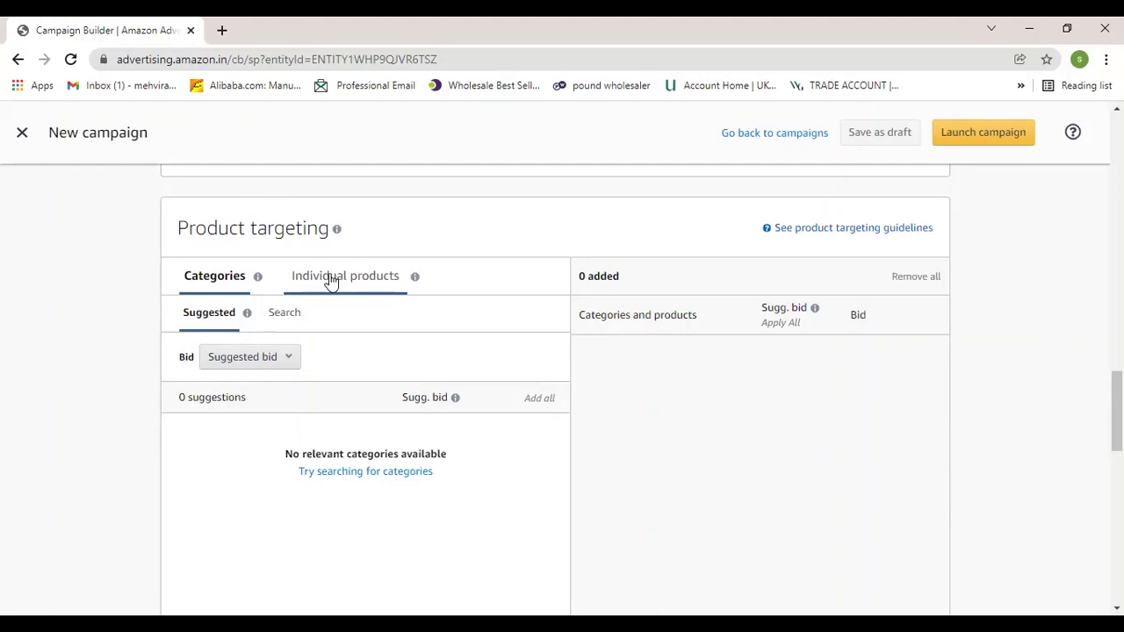
click(257, 275)
click(355, 277)
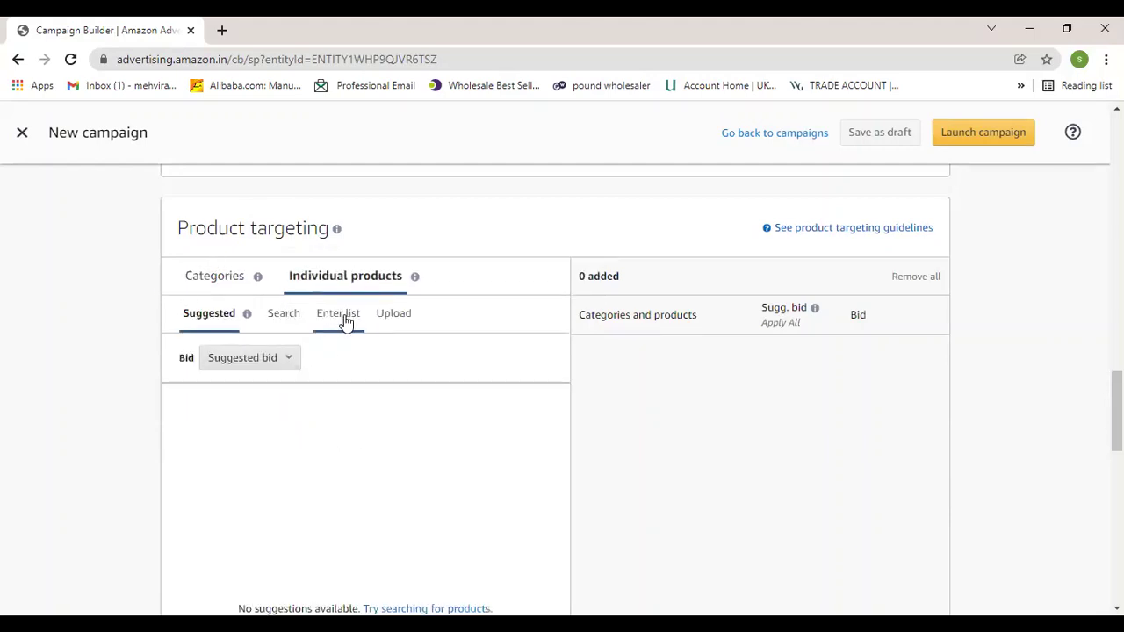
click(346, 321)
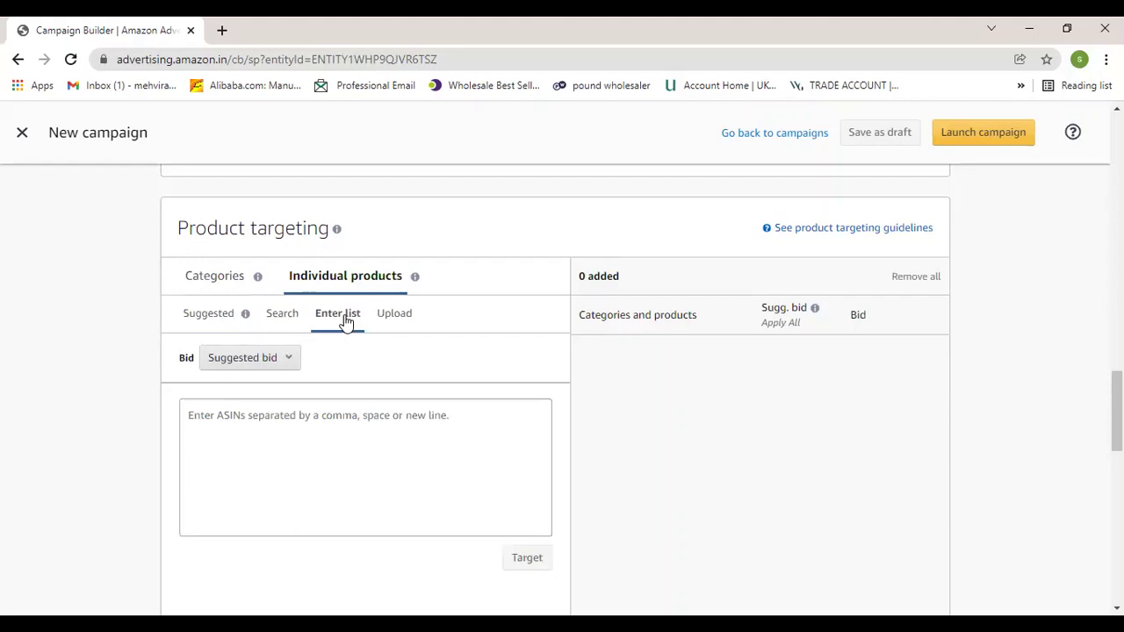
click(250, 443)
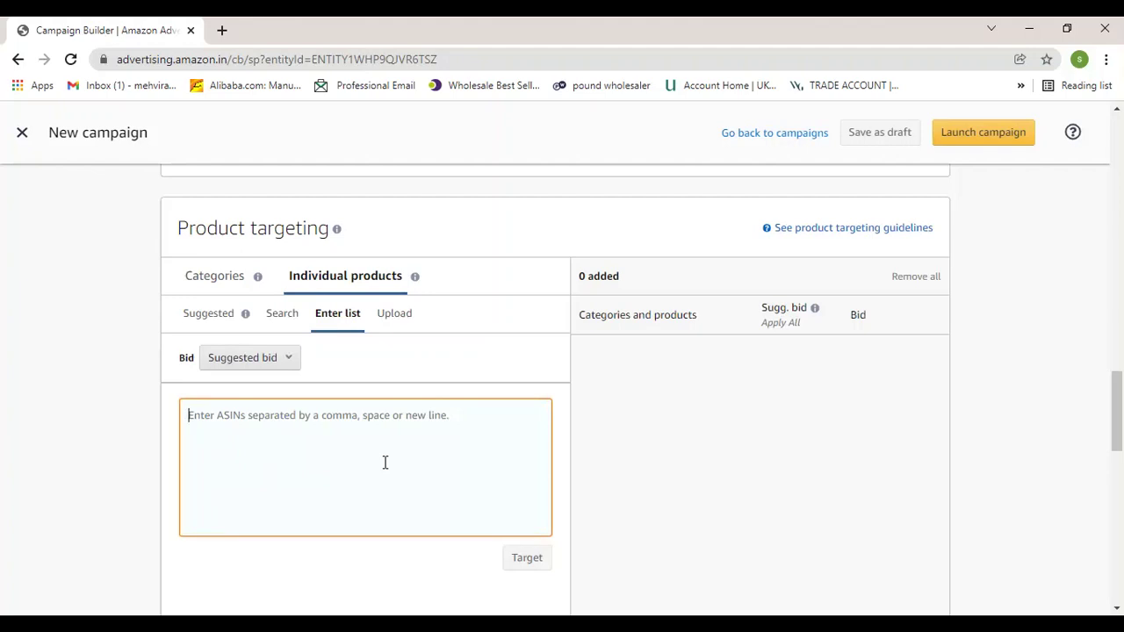
Examine the negative product targeting section, the draft and launch options, and the campaign bidding strategy
scroll(641, 527, down, 5)
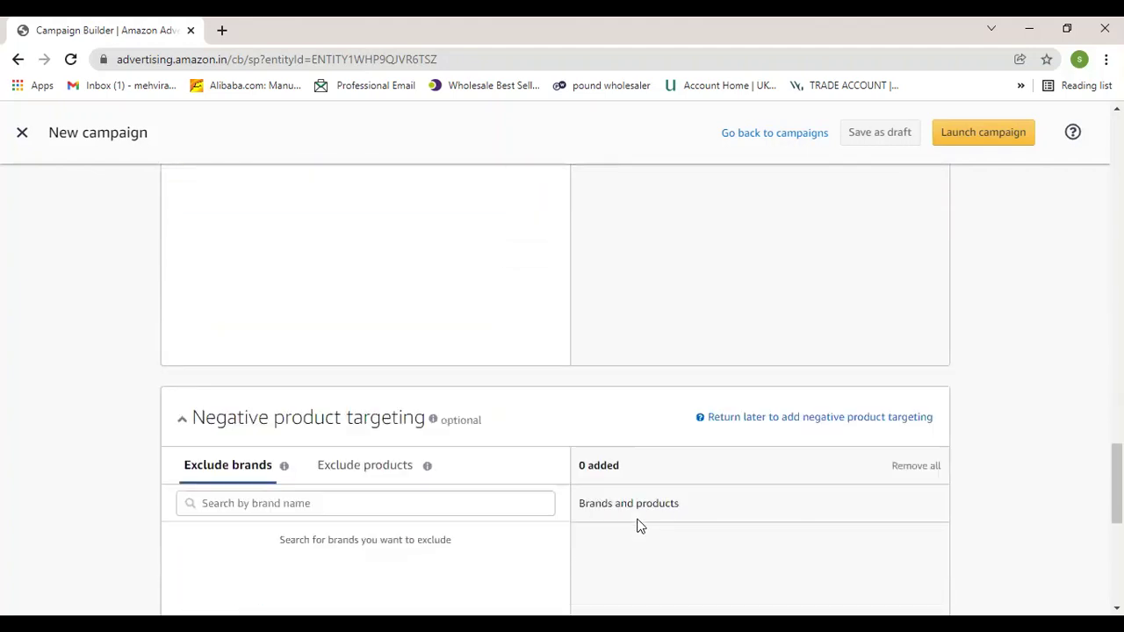
scroll(697, 526, down, 4)
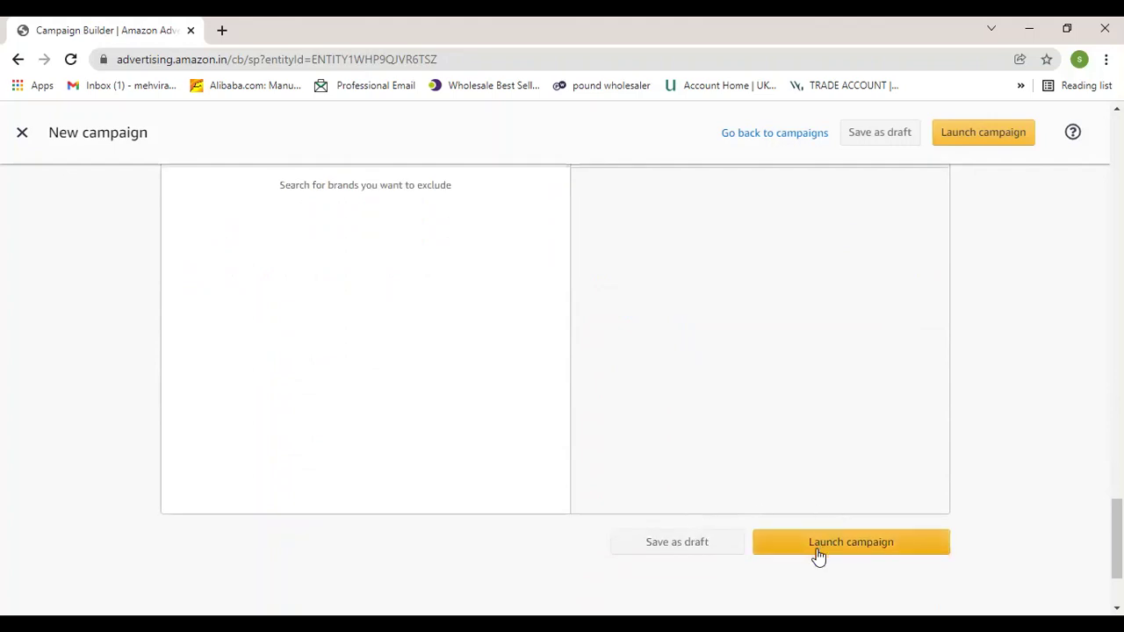
scroll(600, 424, up, 10)
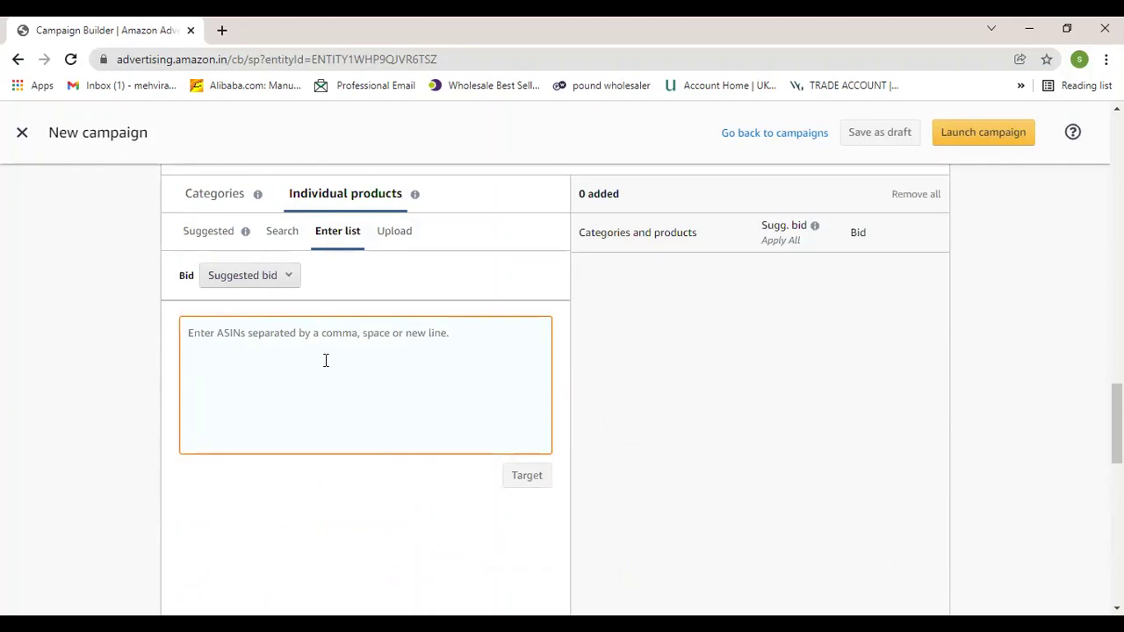
scroll(326, 360, up, 6)
scroll(329, 364, up, 9)
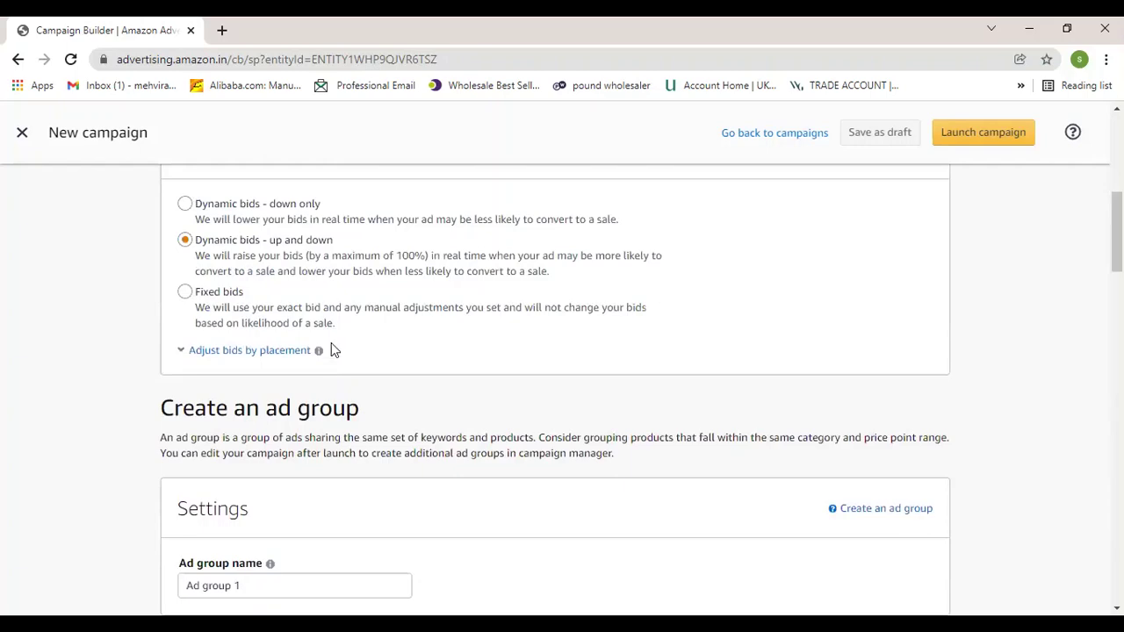
scroll(199, 439, down, 15)
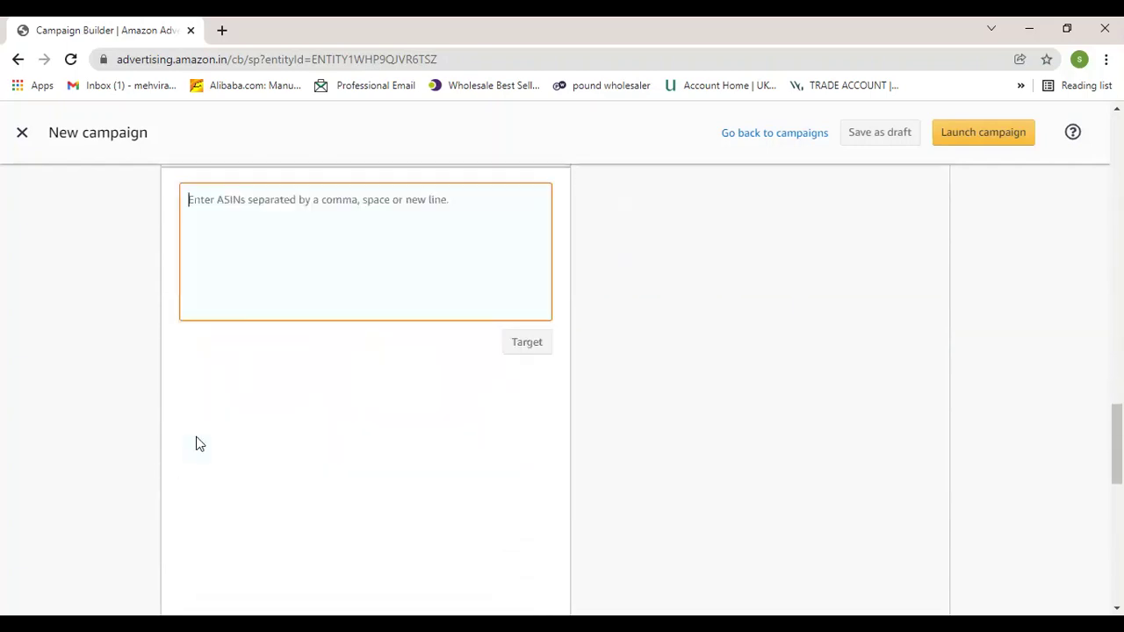
scroll(270, 195, up, 12)
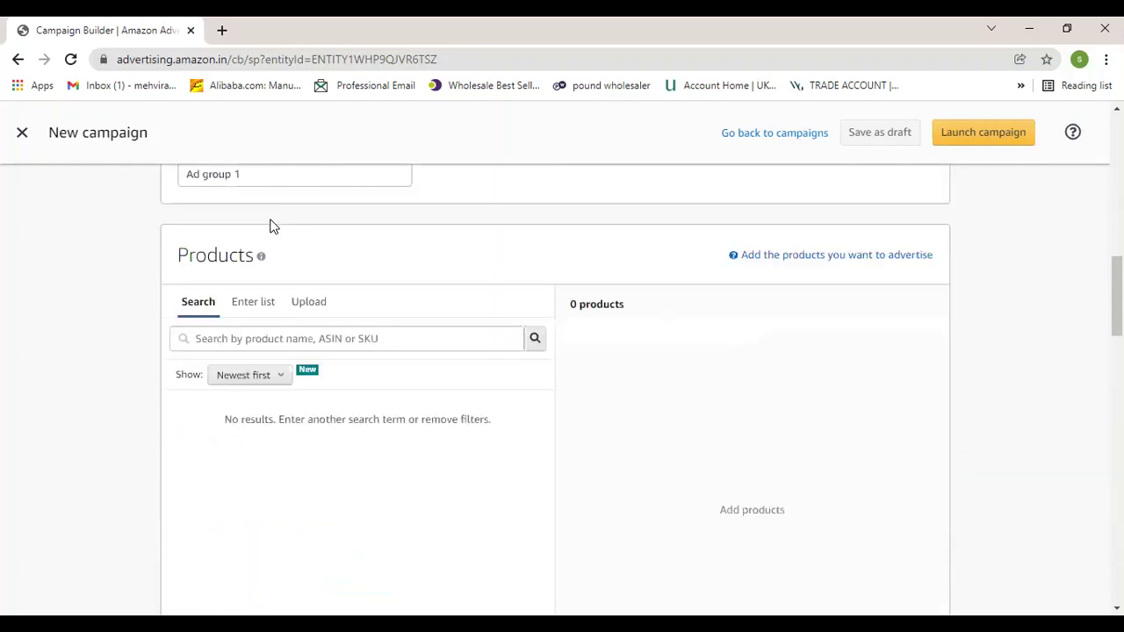
scroll(225, 323, up, 8)
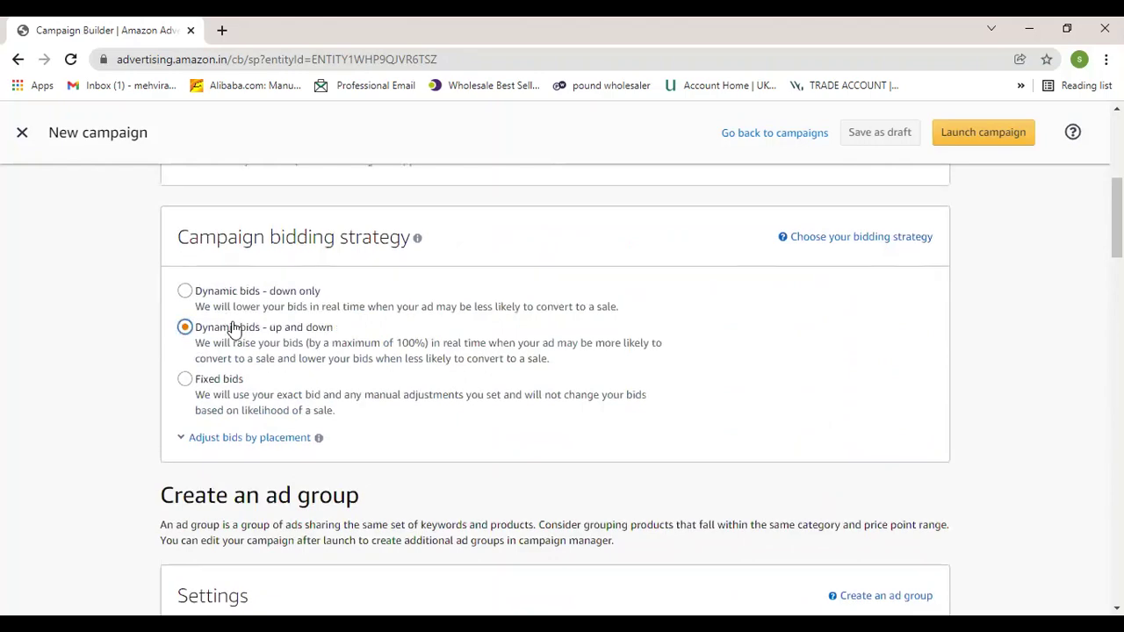
Review the ad group settings, targeting type and individual product ASIN entry through to the end of the campaign form
scroll(252, 470, down, 3)
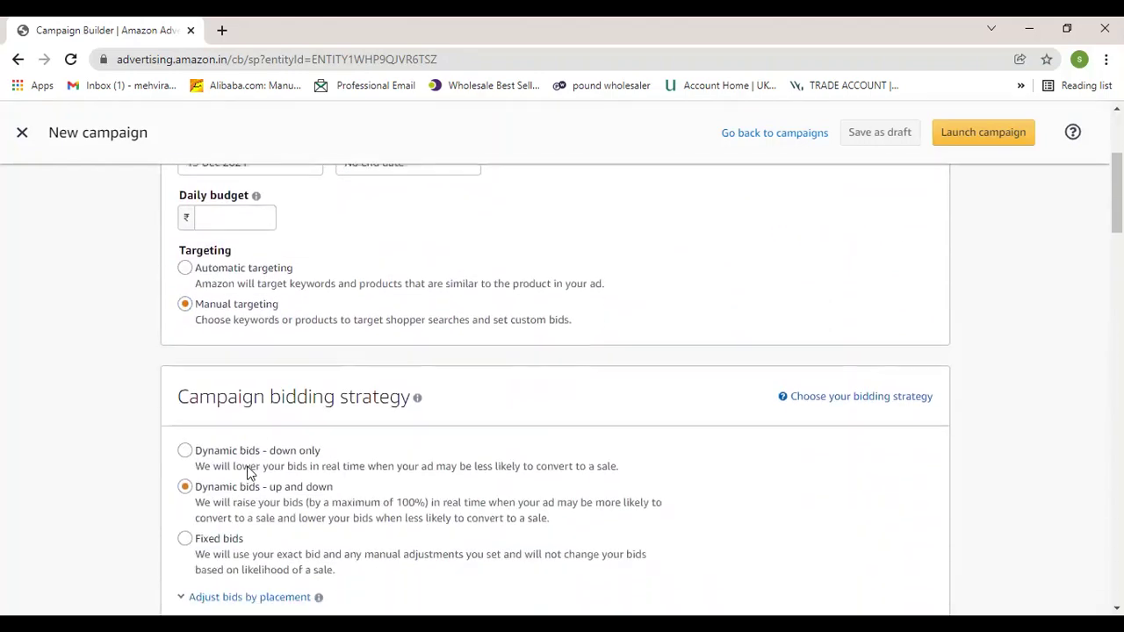
scroll(266, 421, down, 6)
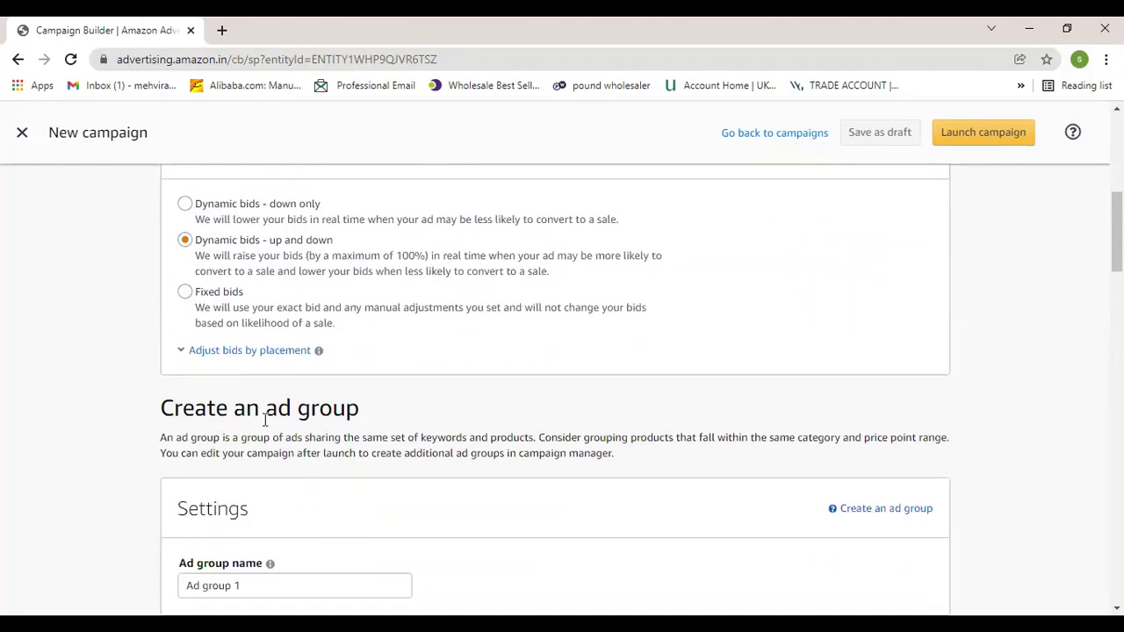
scroll(264, 421, down, 3)
scroll(276, 369, down, 5)
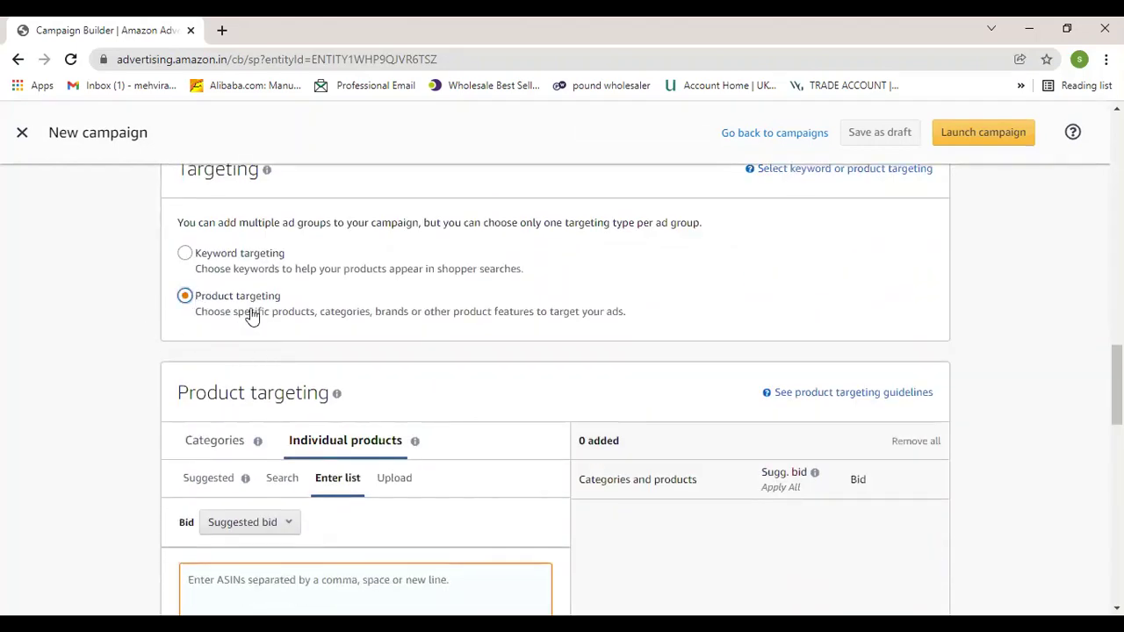
scroll(261, 336, down, 3)
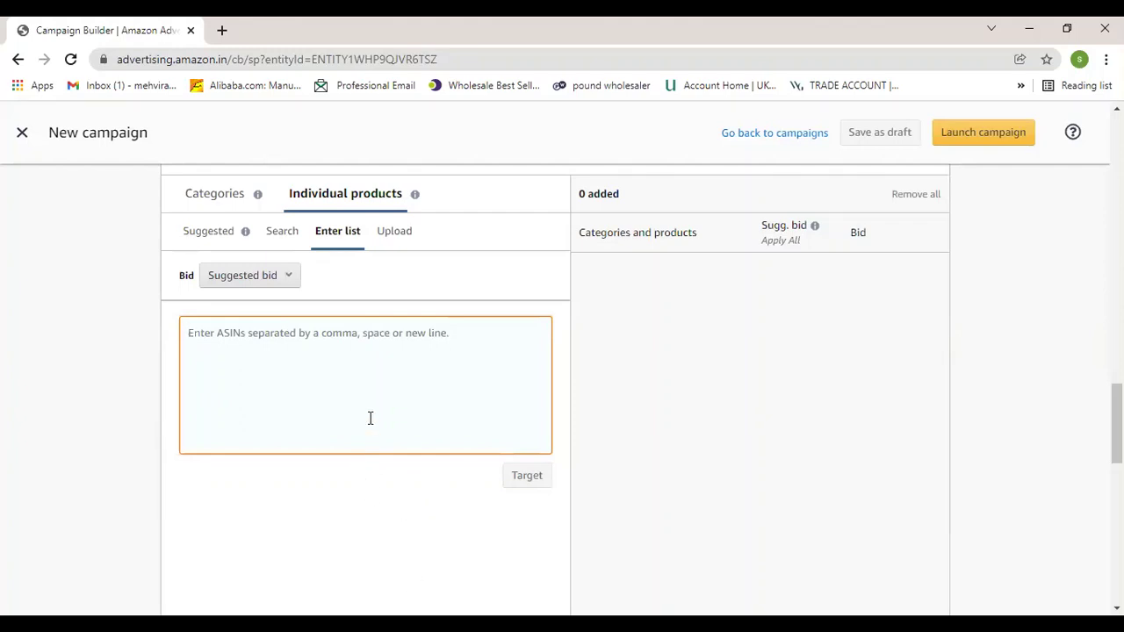
scroll(525, 499, down, 2)
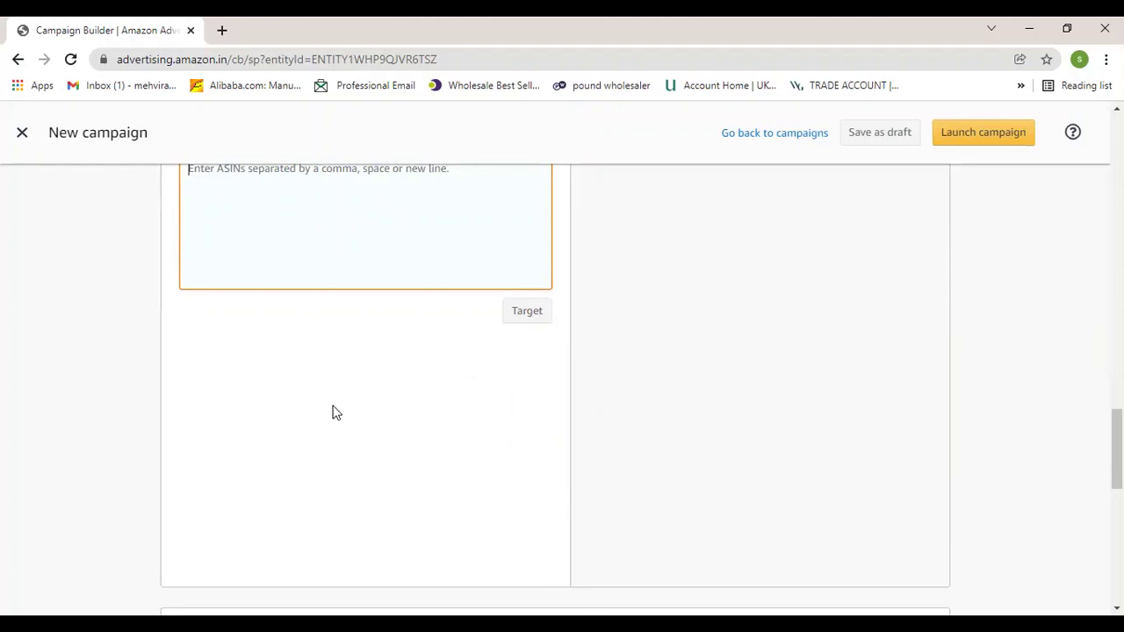
scroll(427, 489, up, 2)
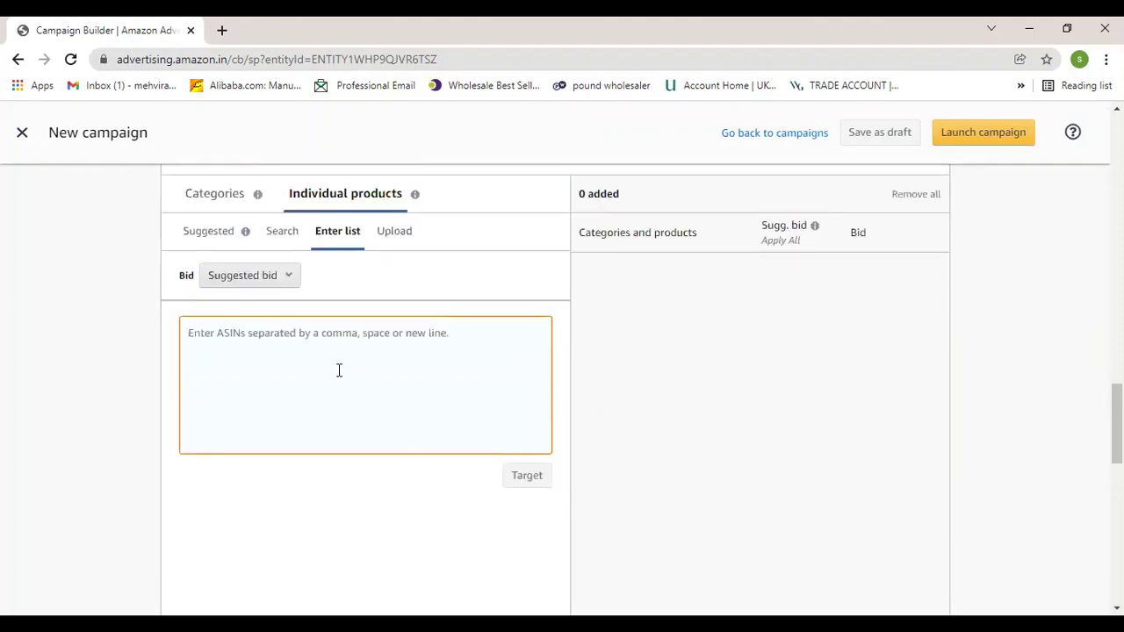
scroll(298, 381, down, 10)
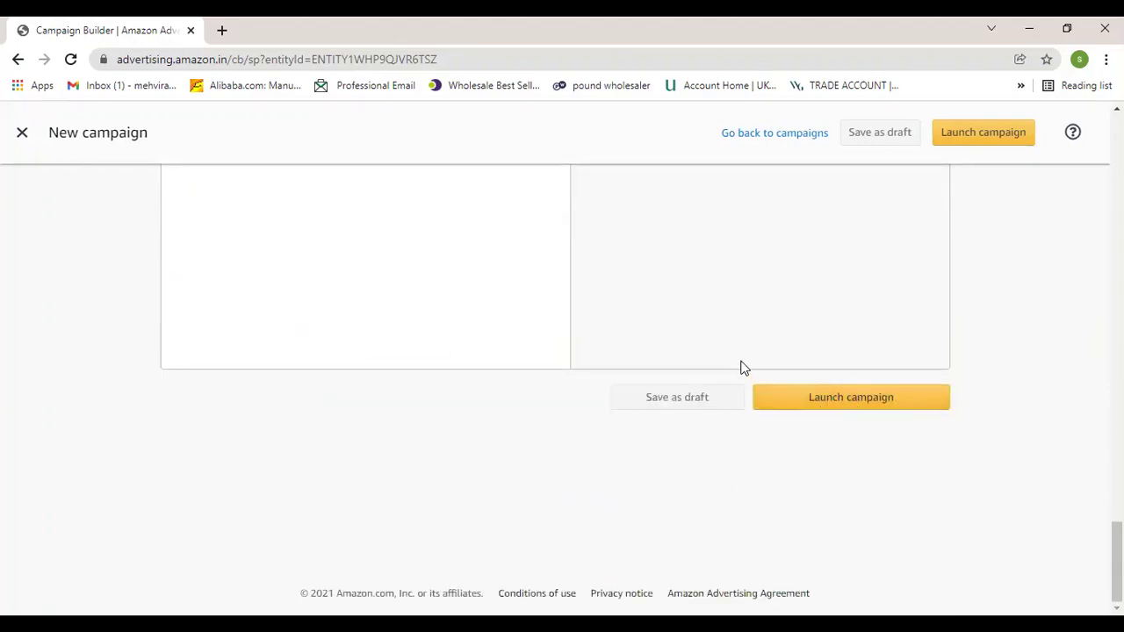
scroll(731, 358, up, 9)
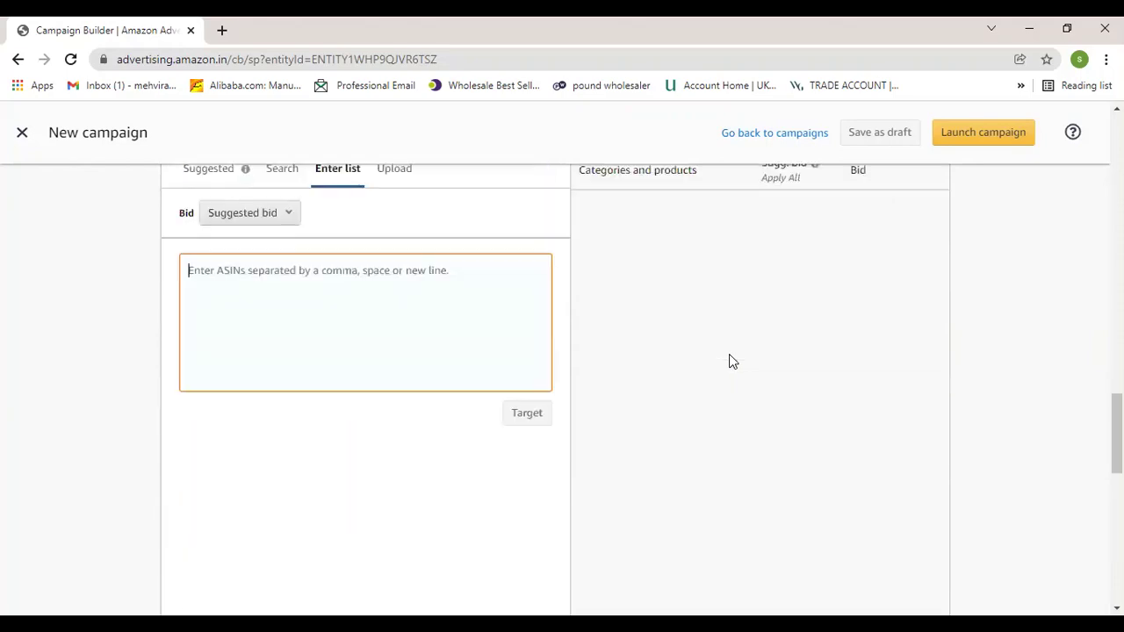
Switch the ad group's targeting type from product targeting to keyword targeting
scroll(732, 362, up, 2)
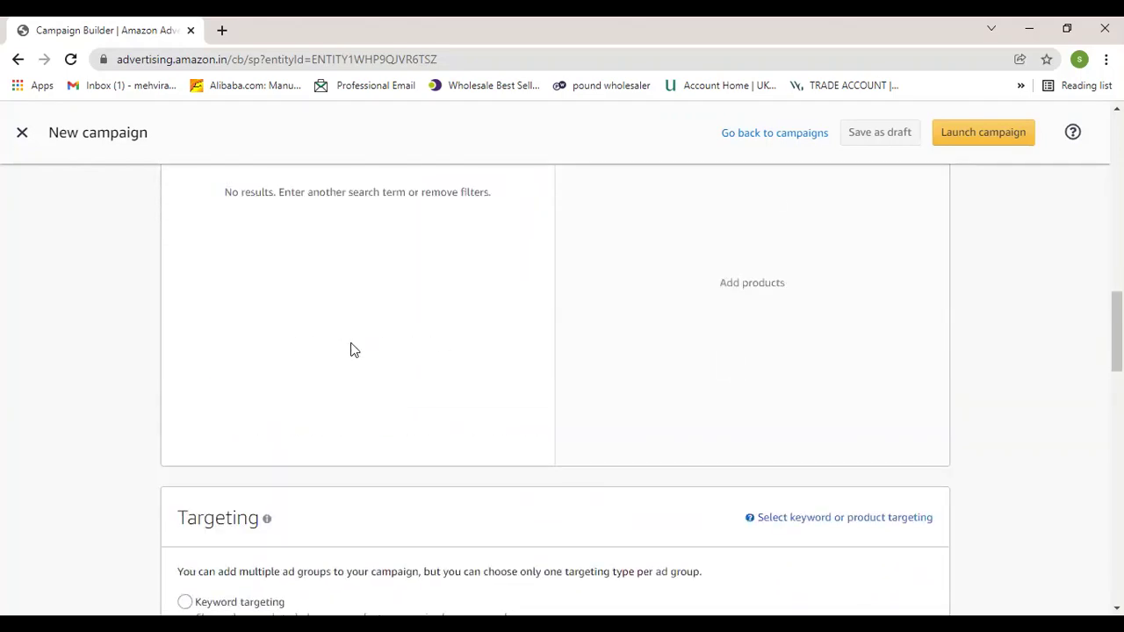
scroll(351, 349, up, 6)
scroll(351, 350, up, 7)
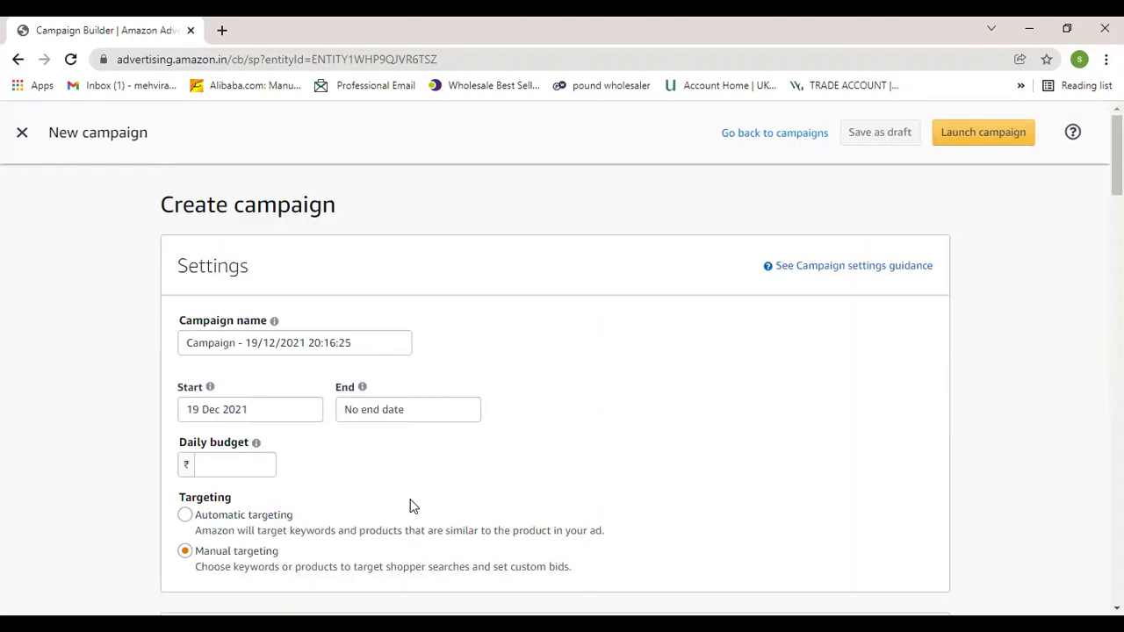
scroll(411, 507, down, 3)
scroll(431, 416, down, 1)
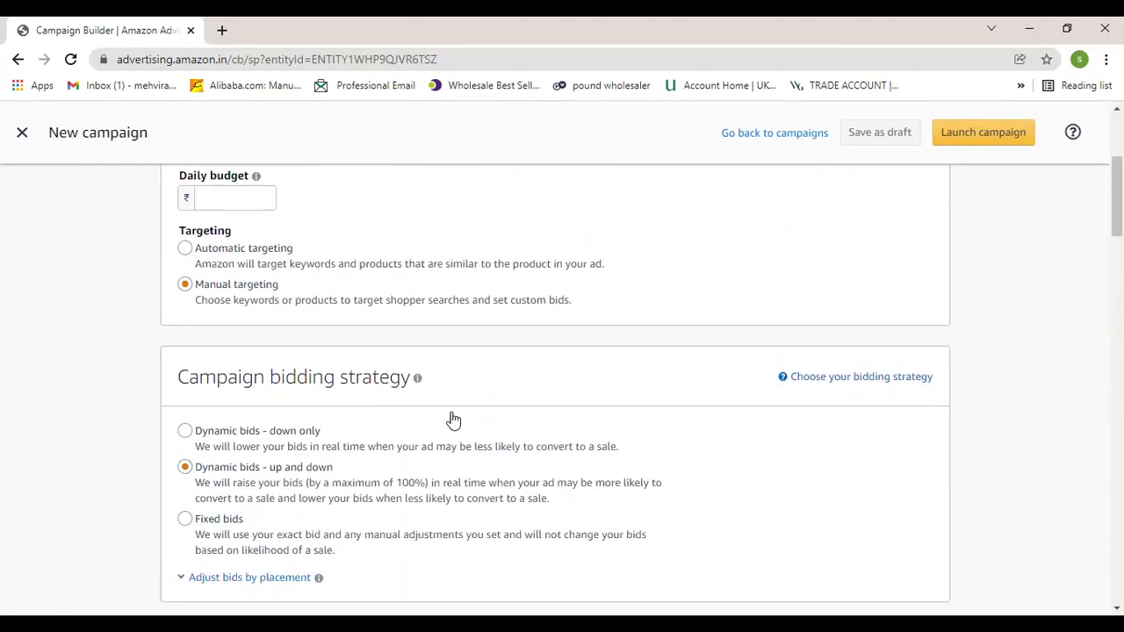
scroll(358, 381, down, 3)
scroll(224, 339, down, 5)
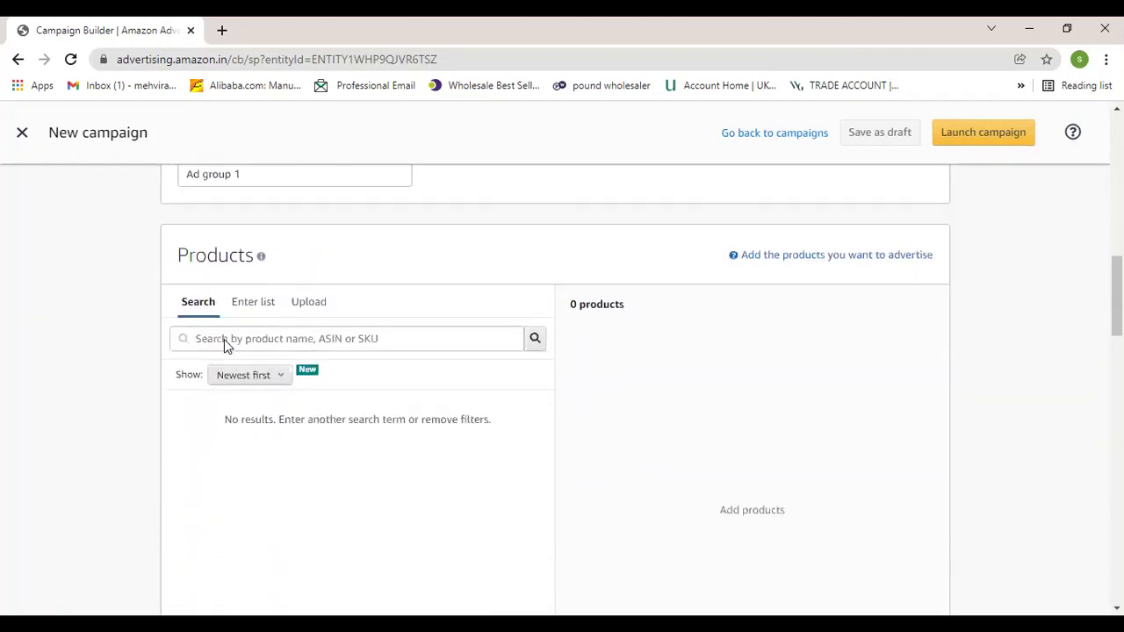
scroll(224, 342, down, 2)
scroll(224, 343, up, 1)
scroll(224, 342, down, 3)
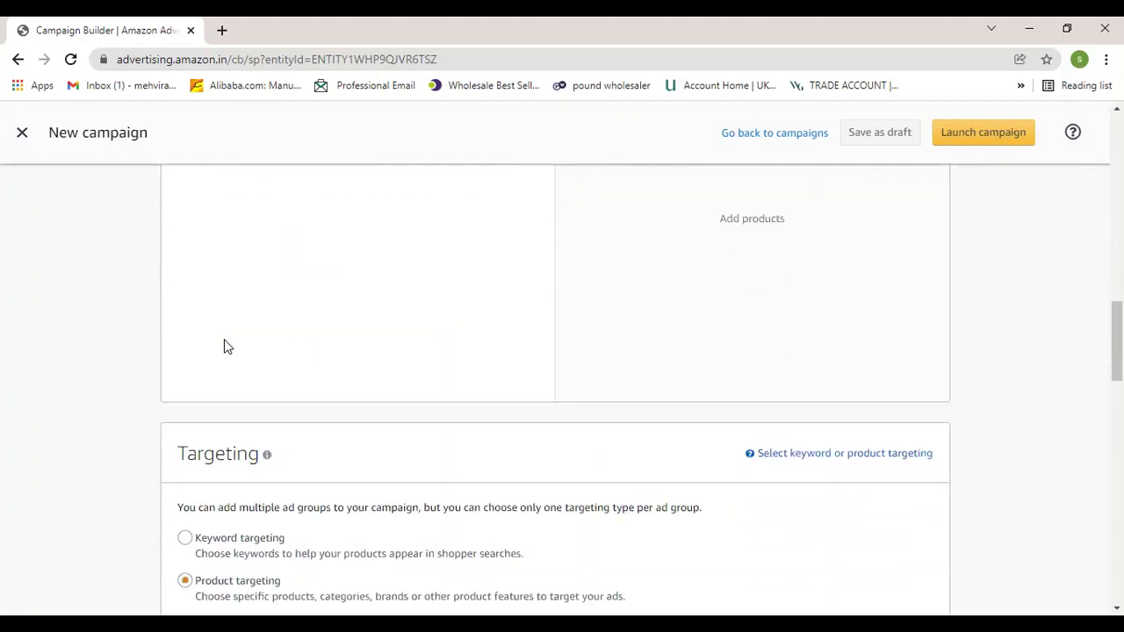
scroll(224, 339, down, 3)
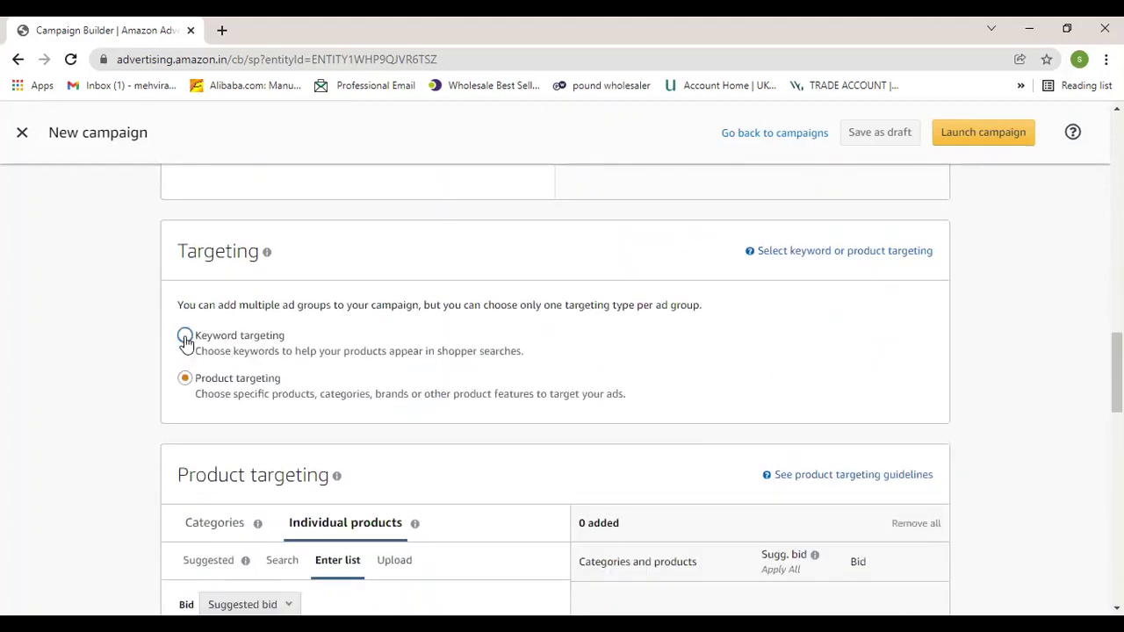
click(185, 337)
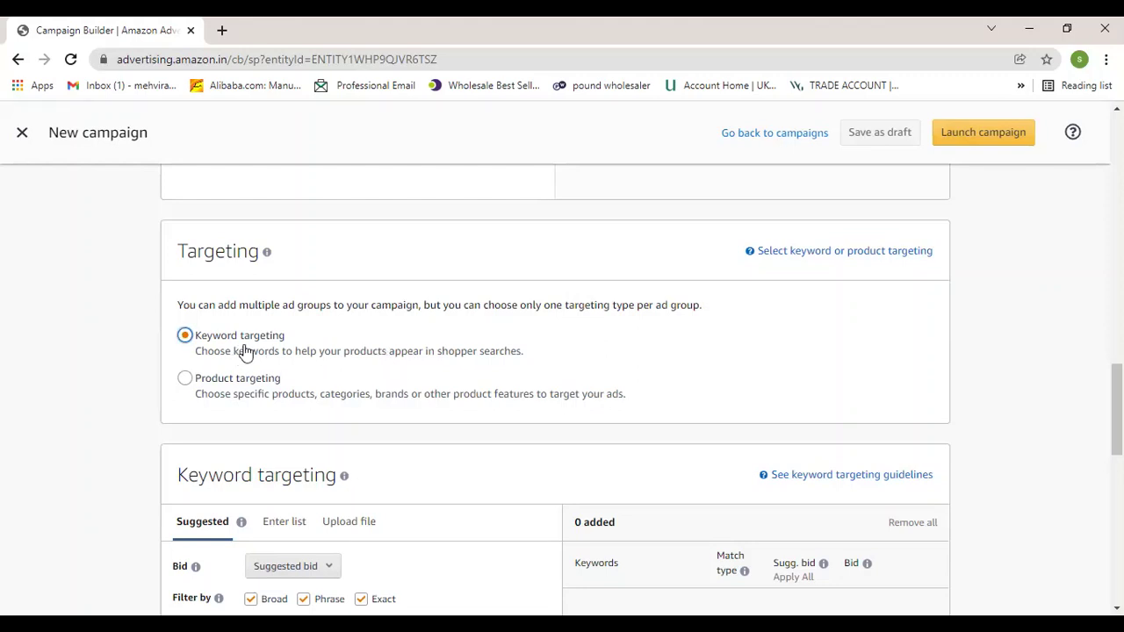
Open the manual list entry in the keyword targeting section for entering custom keywords
scroll(246, 351, up, 10)
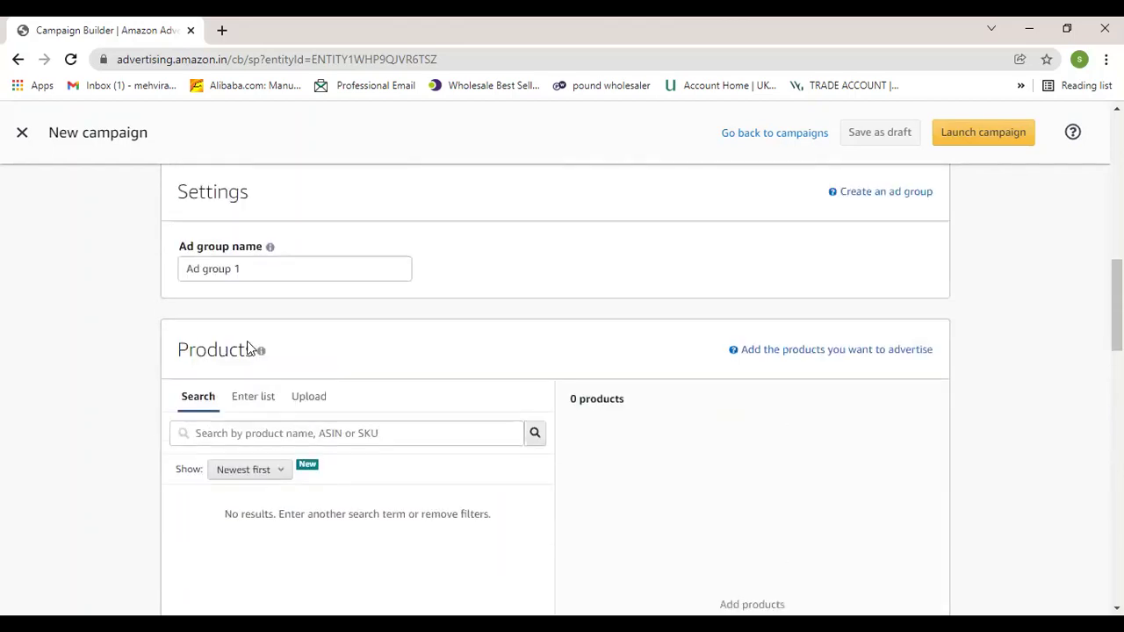
scroll(247, 345, up, 7)
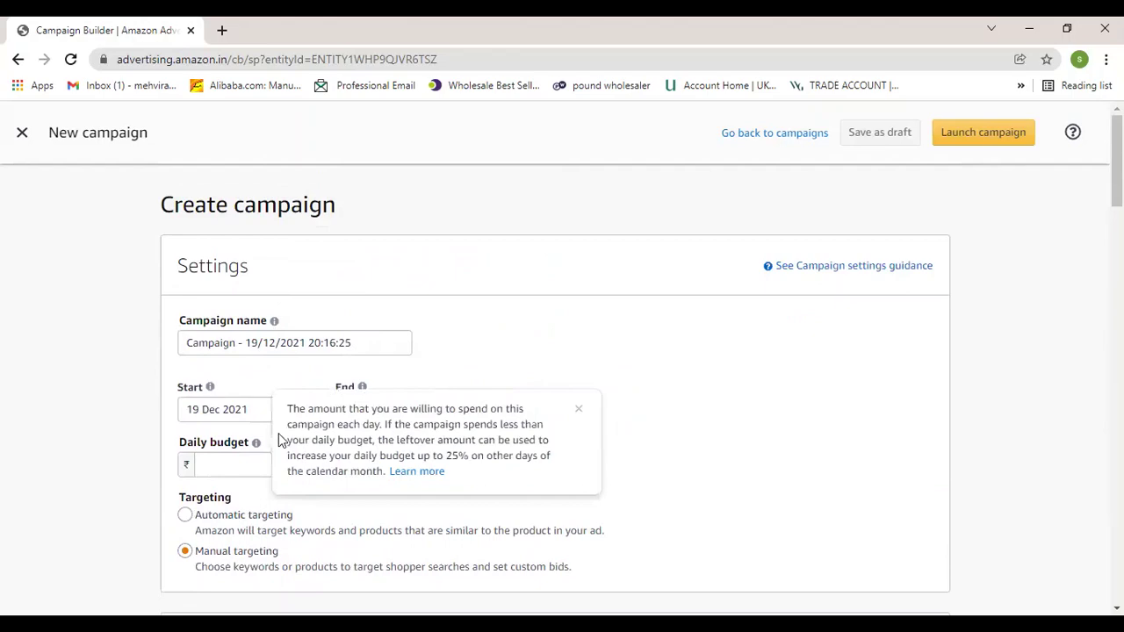
scroll(222, 327, down, 2)
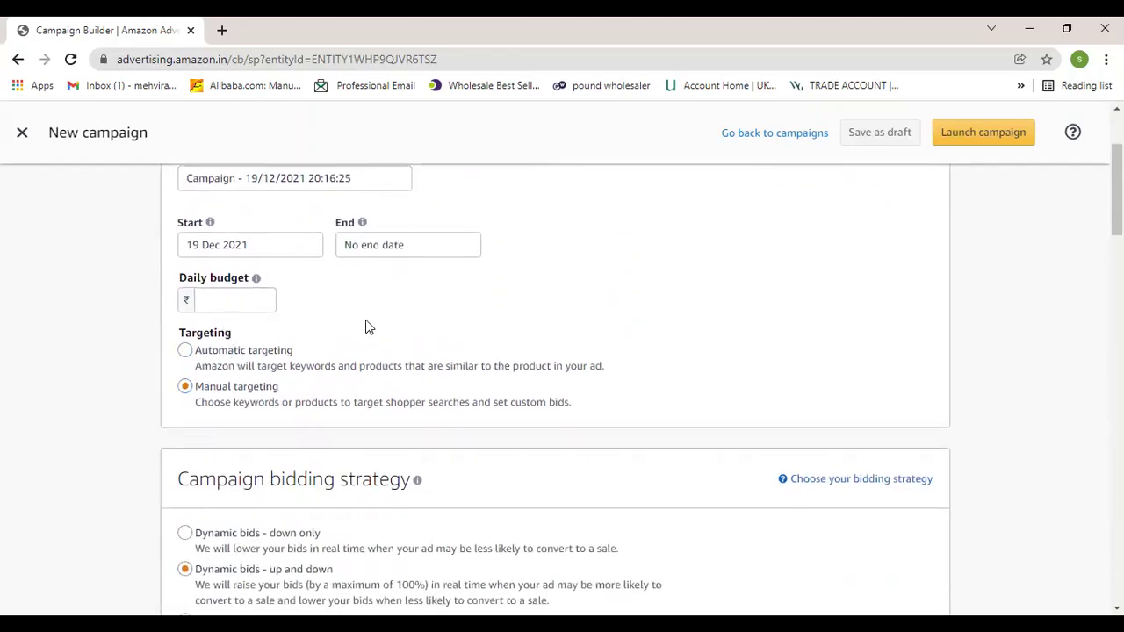
scroll(243, 413, down, 2)
scroll(243, 413, down, 10)
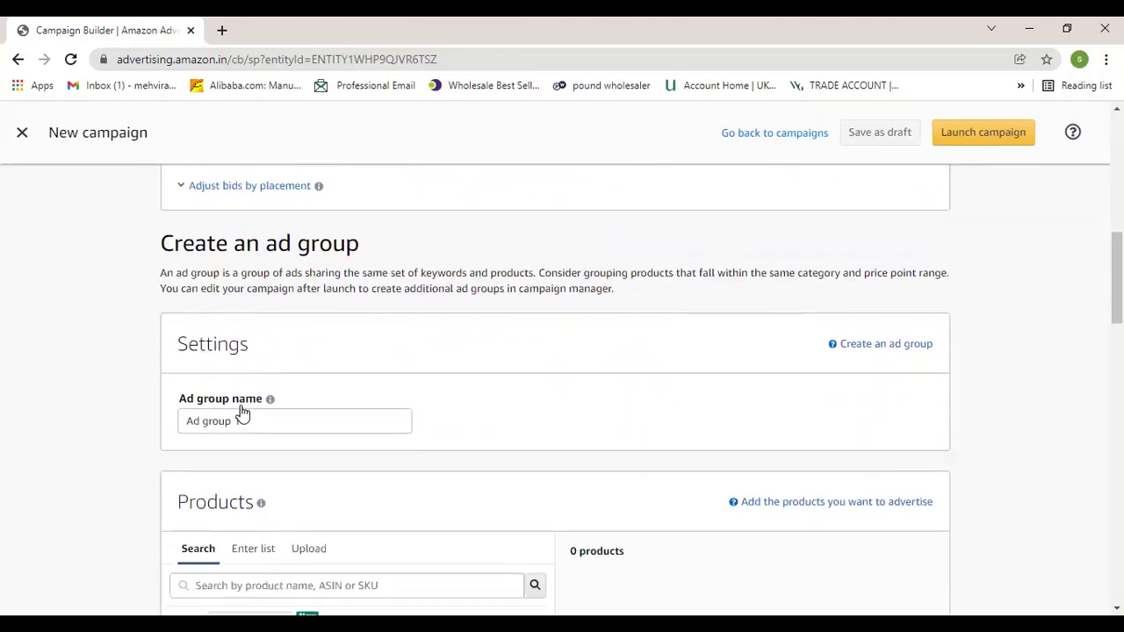
scroll(243, 413, down, 2)
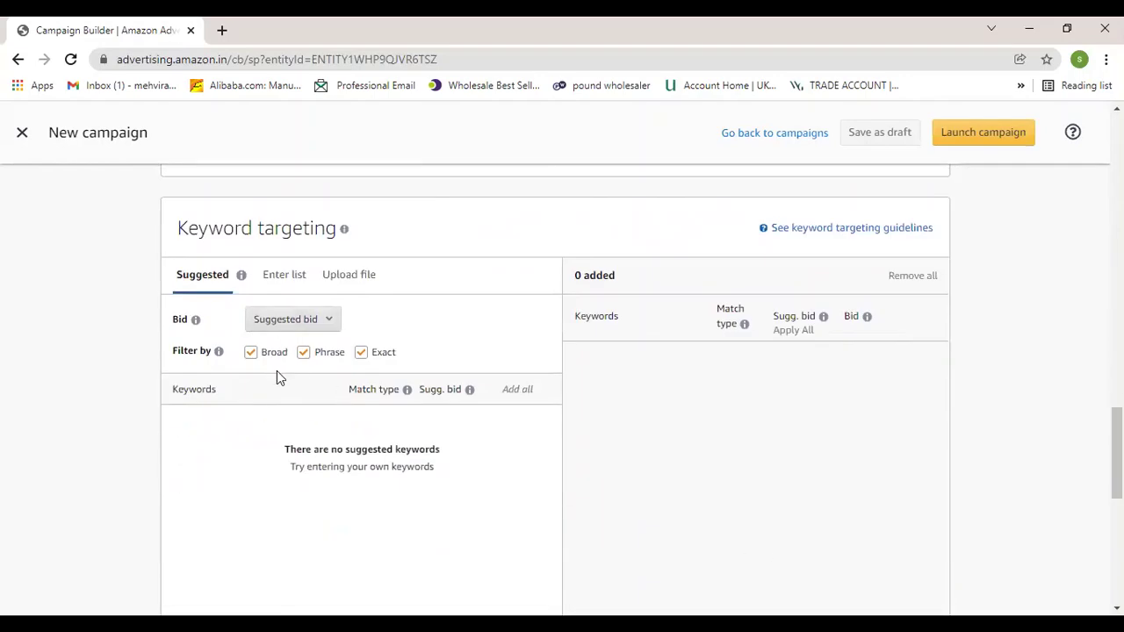
click(284, 277)
click(260, 423)
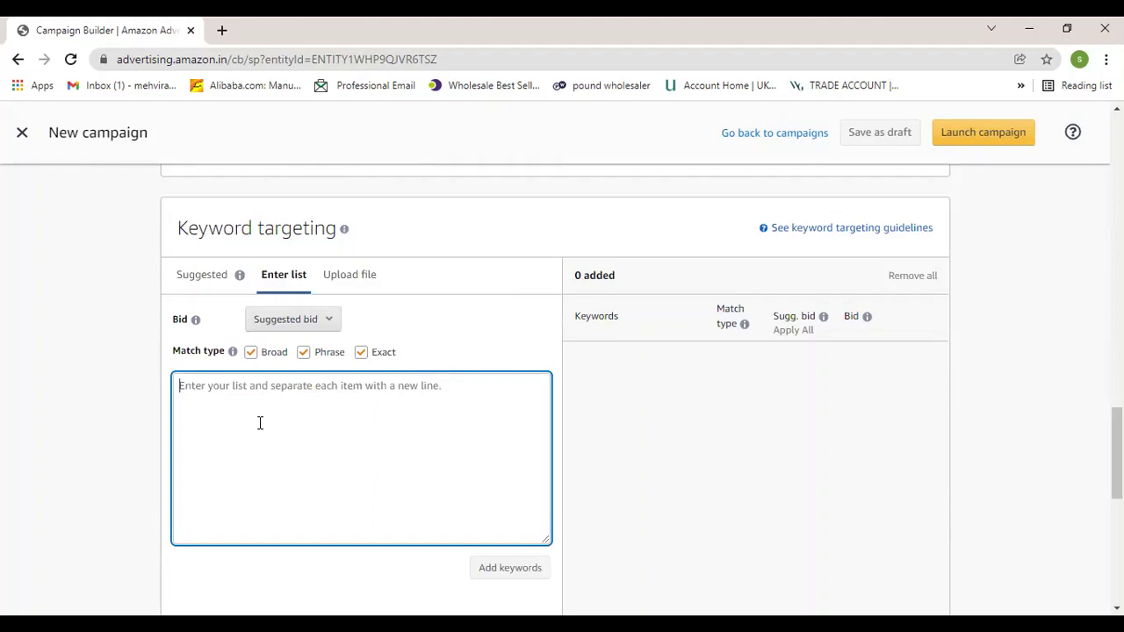
Review the new campaign form, covering the draft and launch options, campaign settings, bidding strategy, targeting types and keyword list entry
scroll(260, 421, down, 6)
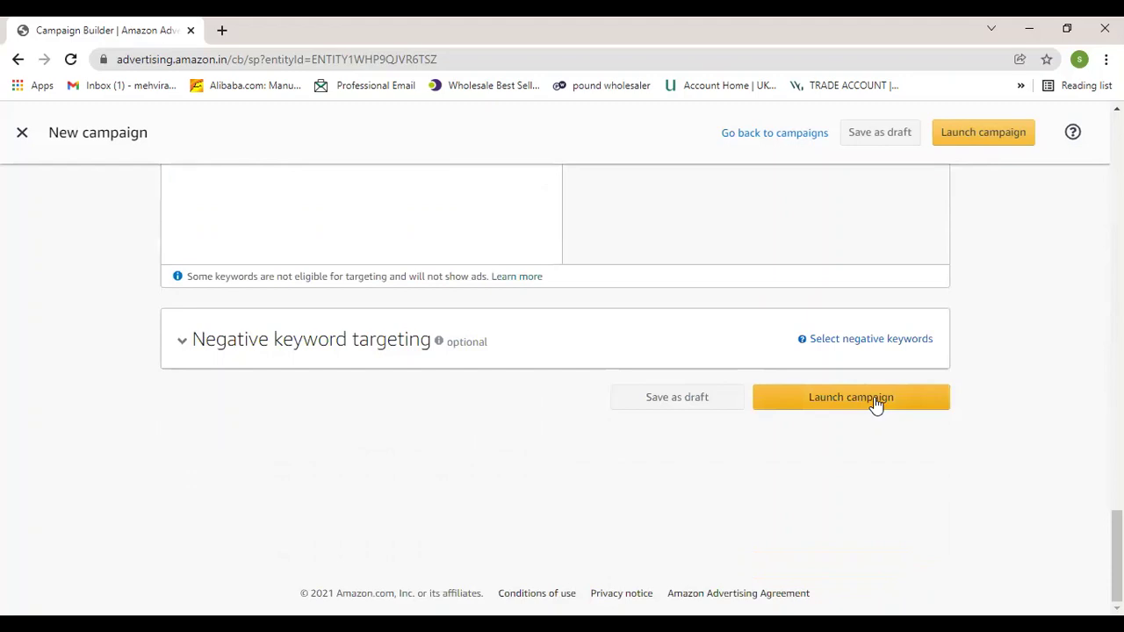
mouse_move(694, 367)
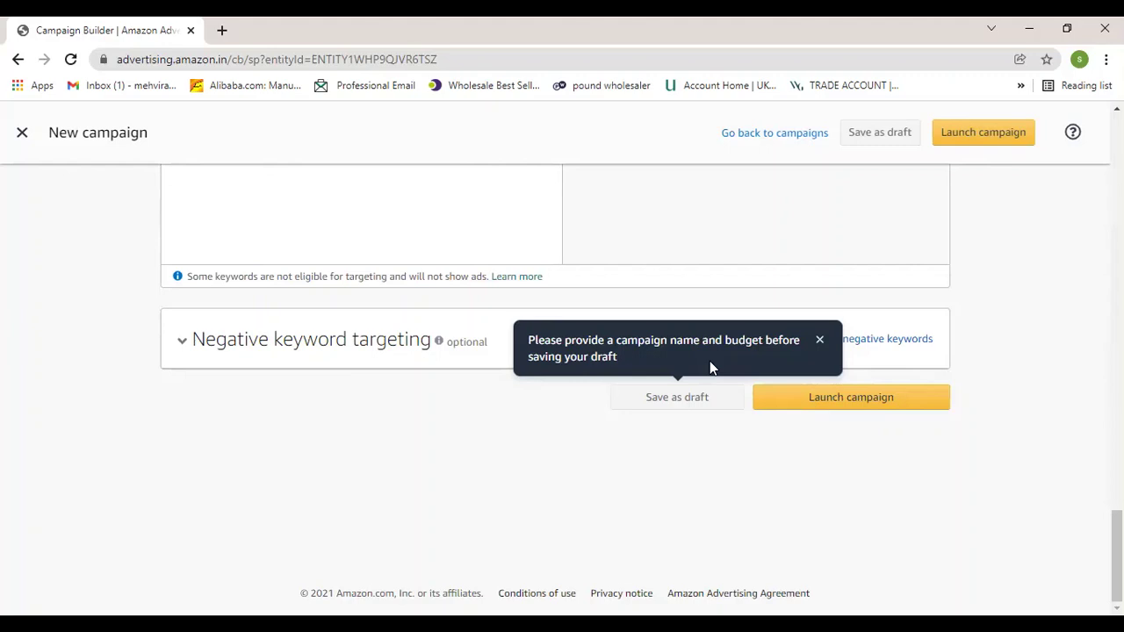
scroll(302, 289, up, 5)
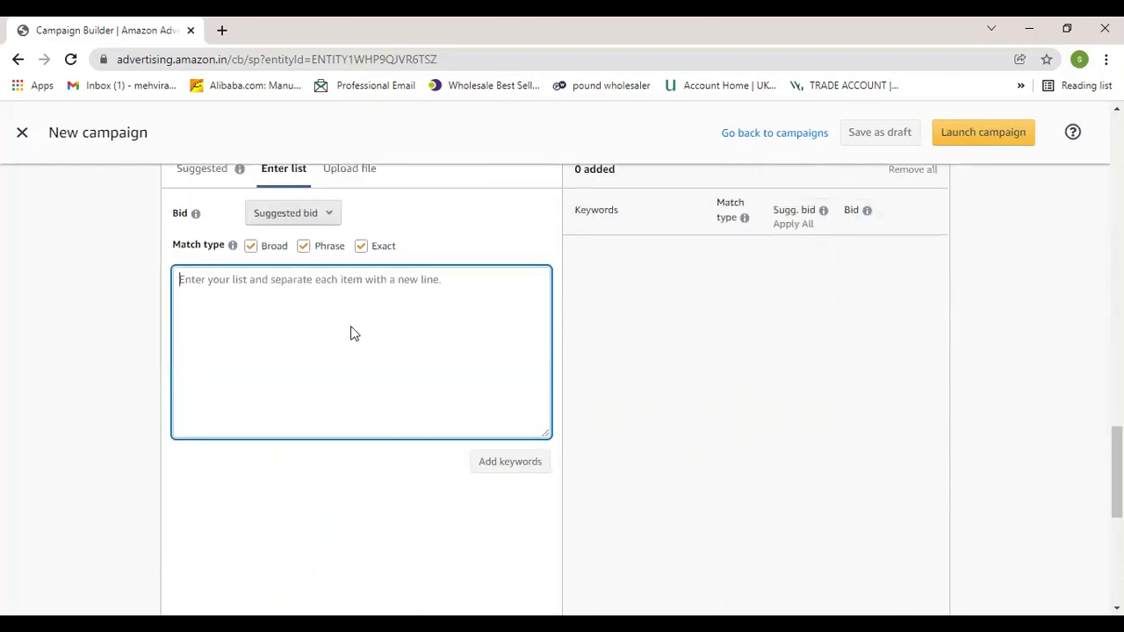
scroll(356, 330, up, 20)
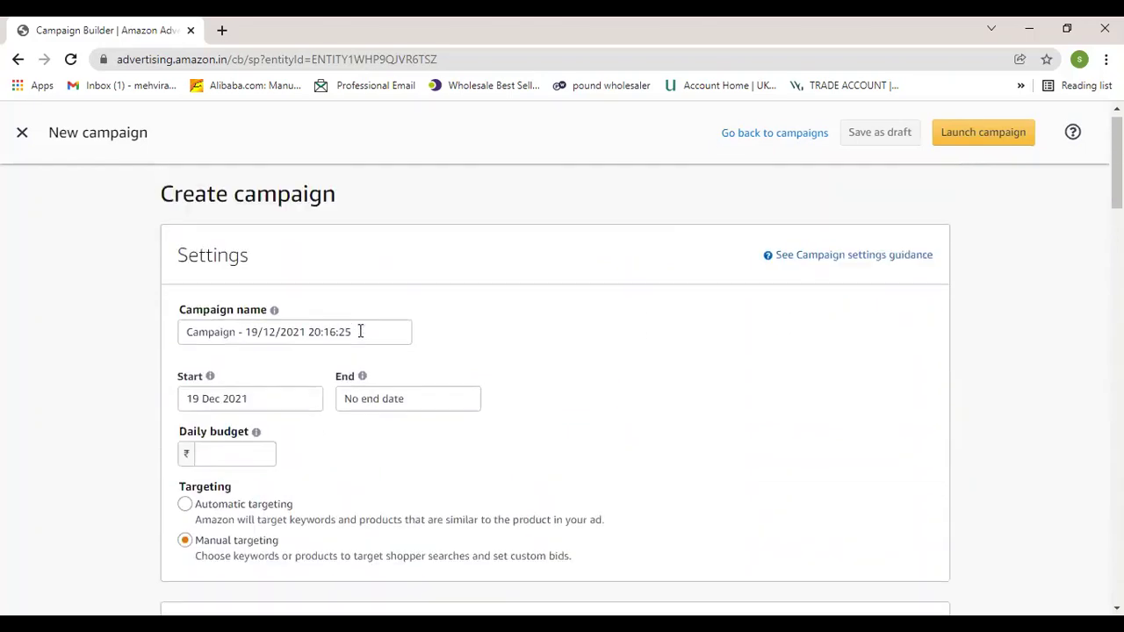
scroll(360, 331, up, 1)
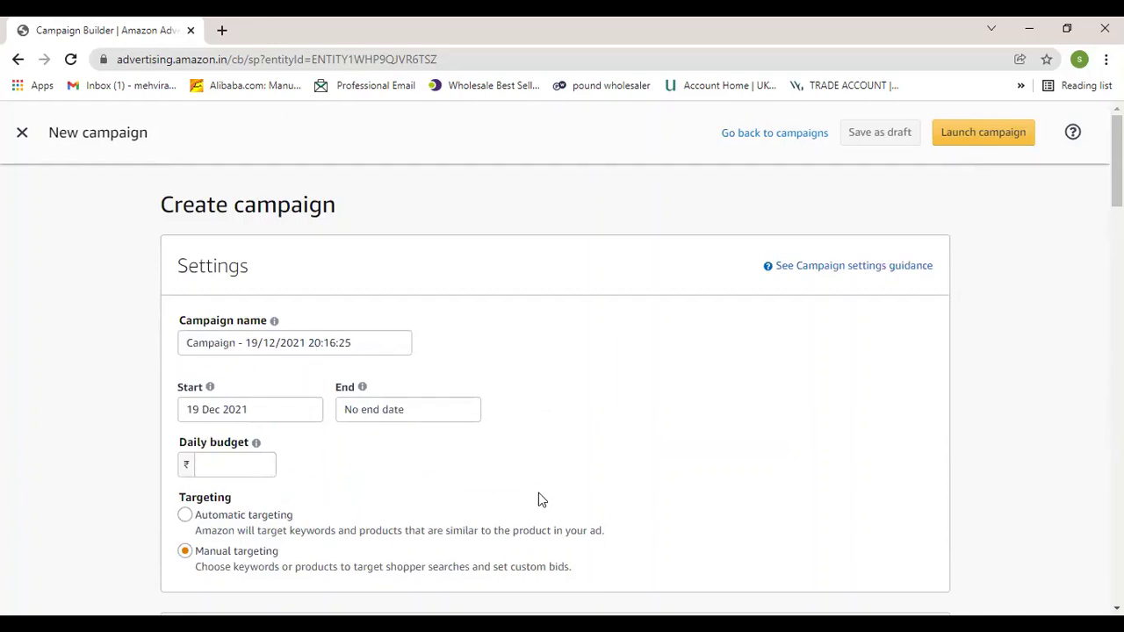
mouse_move(361, 388)
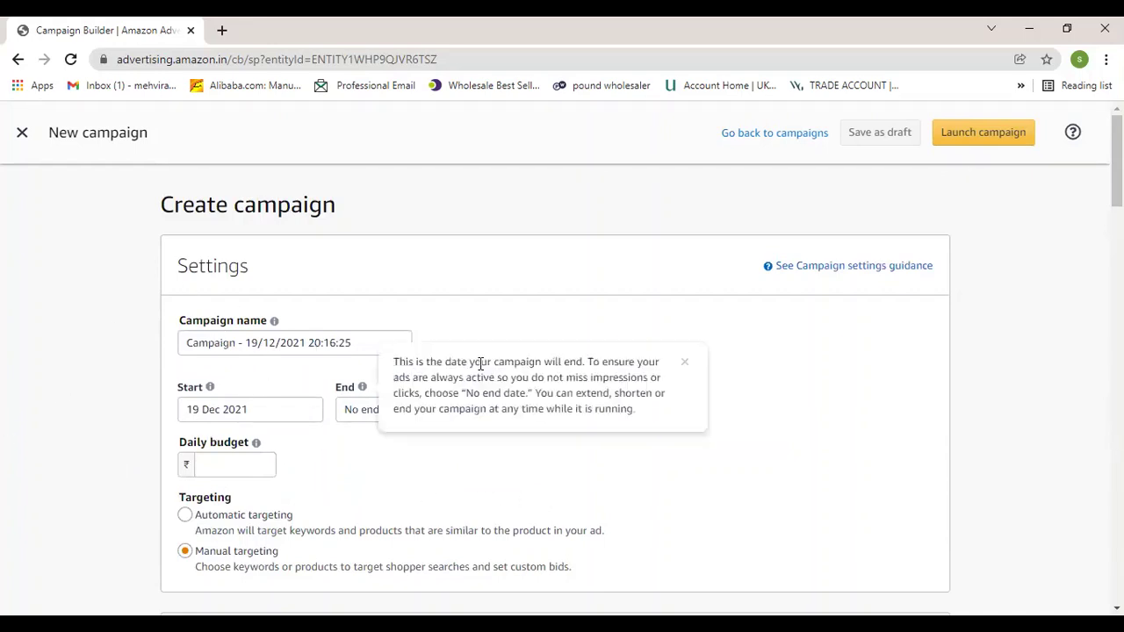
scroll(441, 365, down, 9)
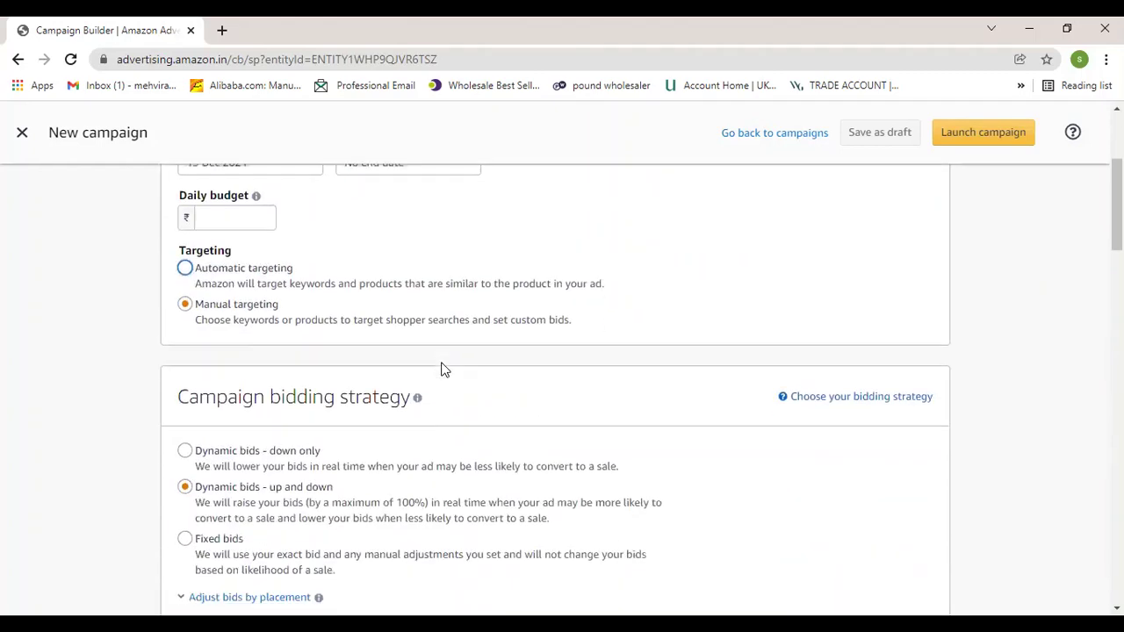
scroll(441, 369, down, 7)
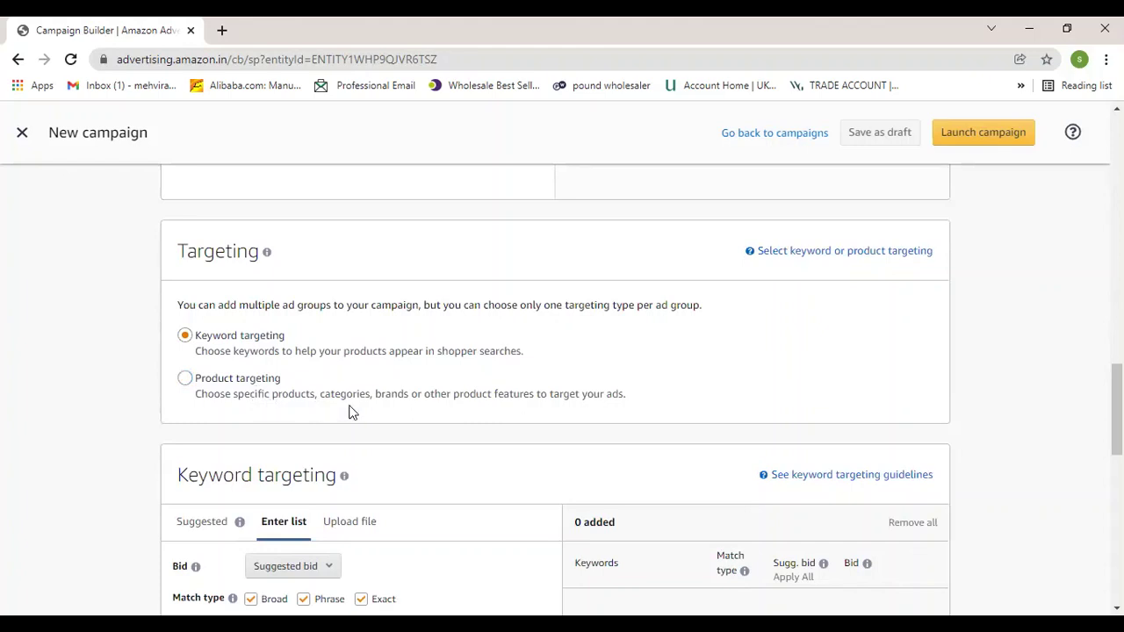
scroll(352, 418, down, 3)
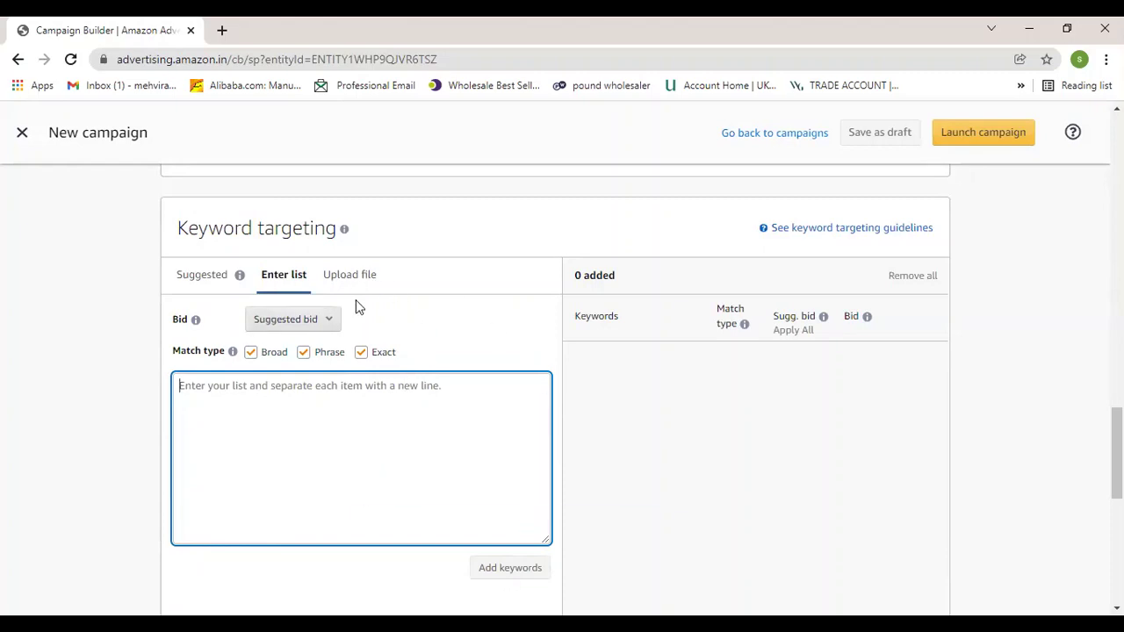
scroll(356, 315, up, 20)
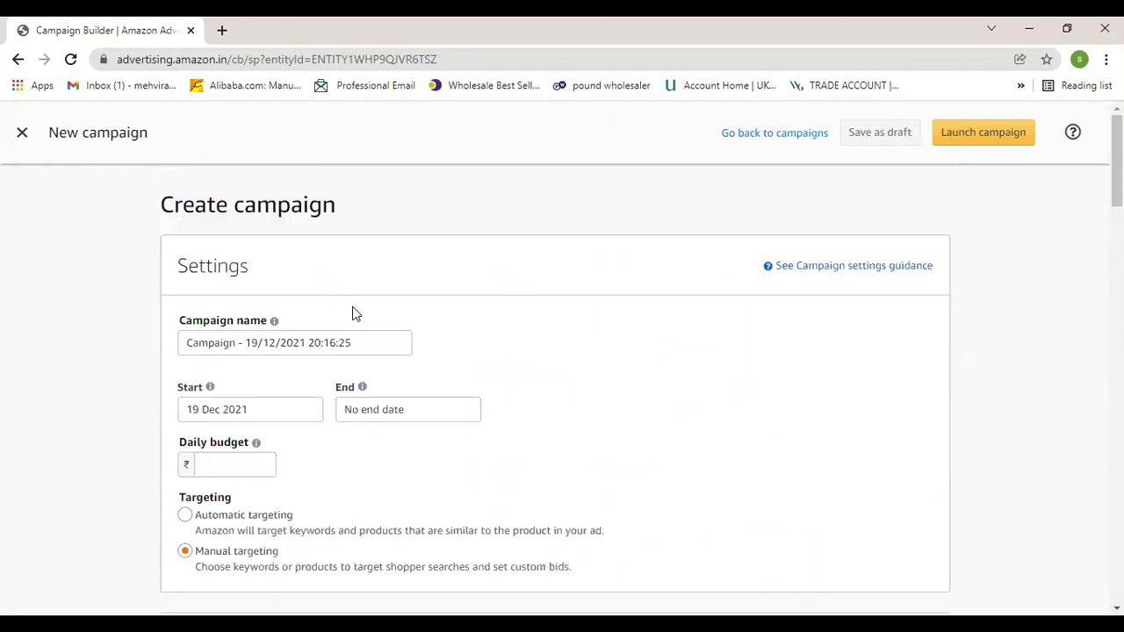
Leave the campaign builder for the Seller Central home page and start a new advertising report
click(17, 60)
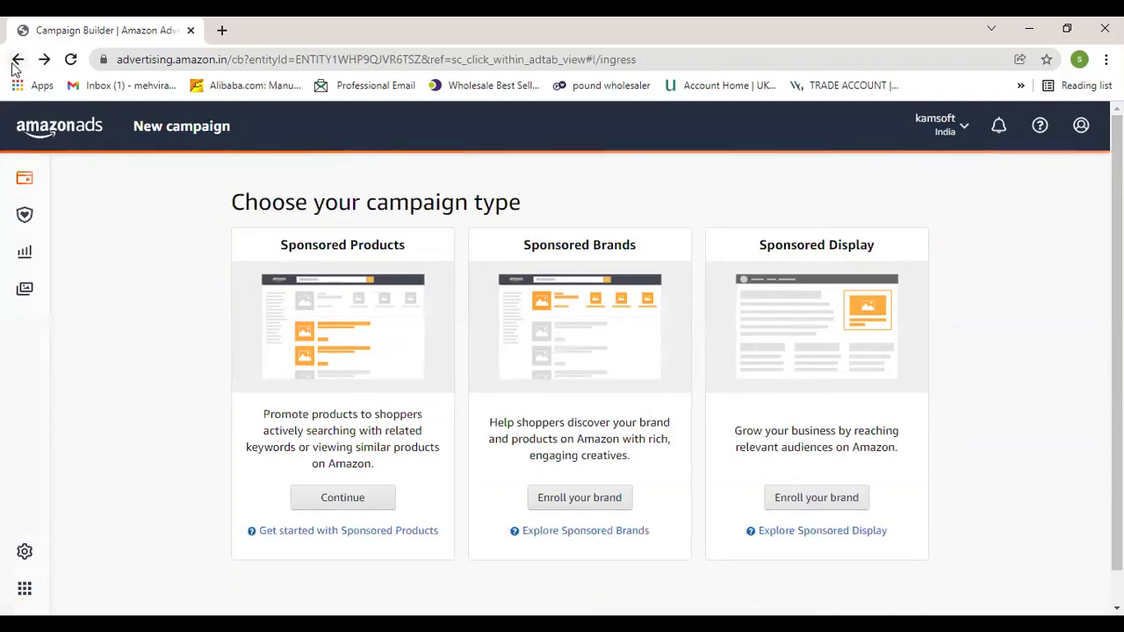
click(16, 62)
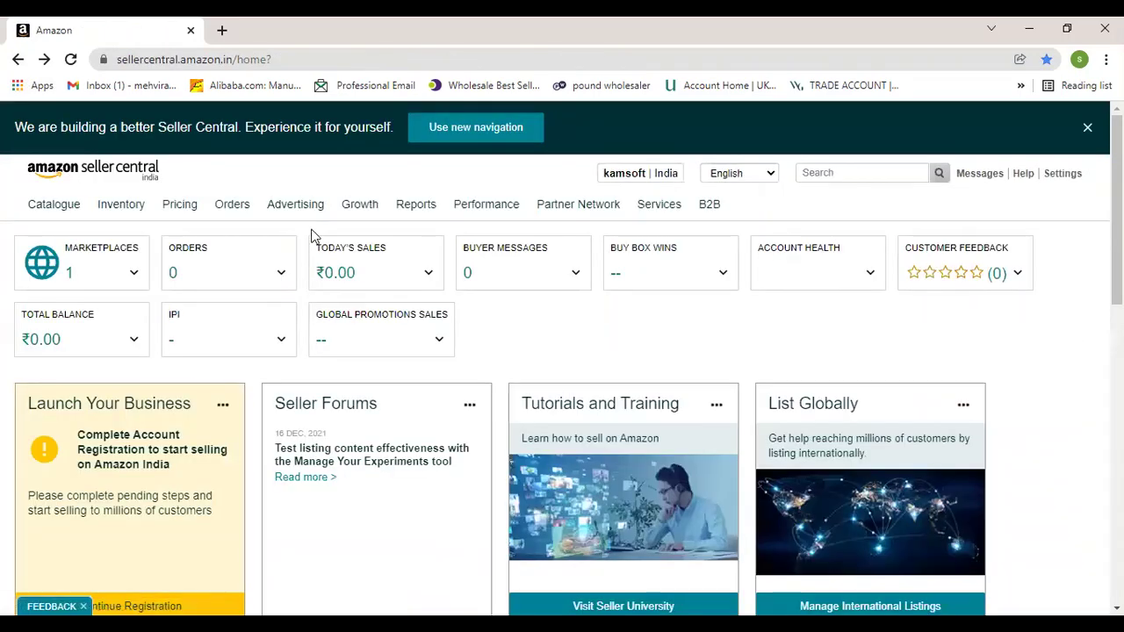
mouse_move(298, 209)
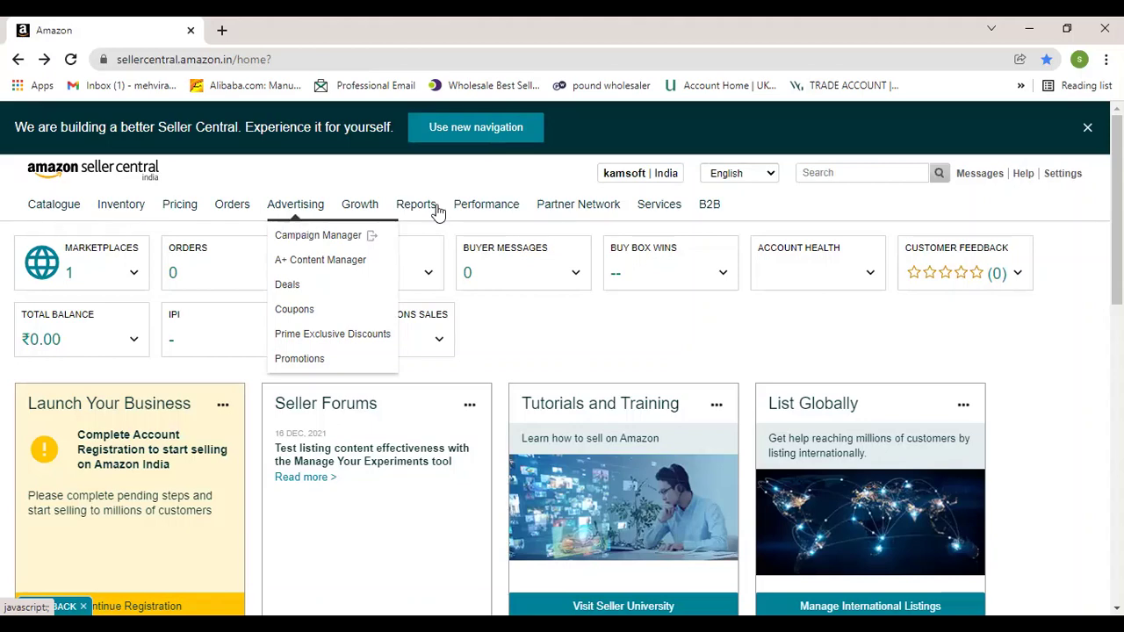
mouse_move(418, 210)
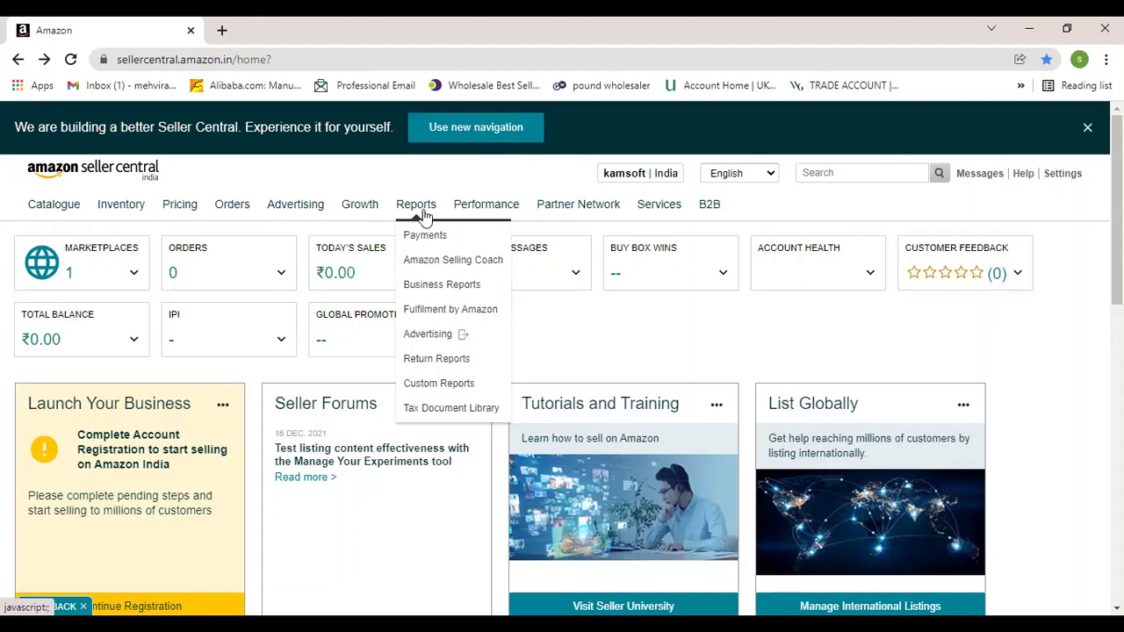
click(441, 339)
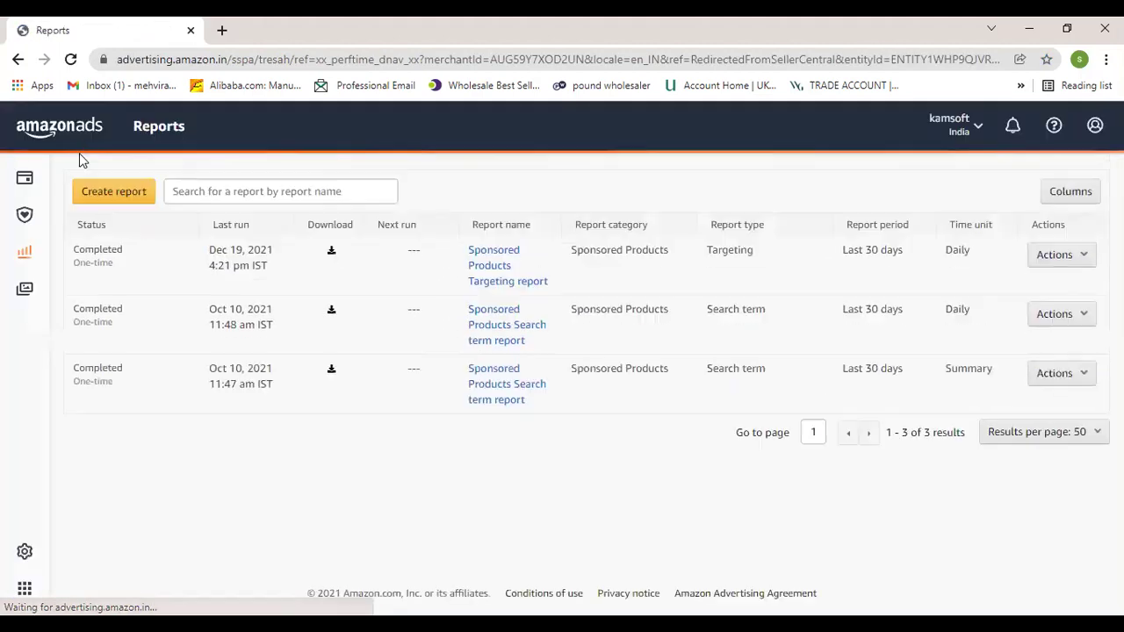
click(123, 199)
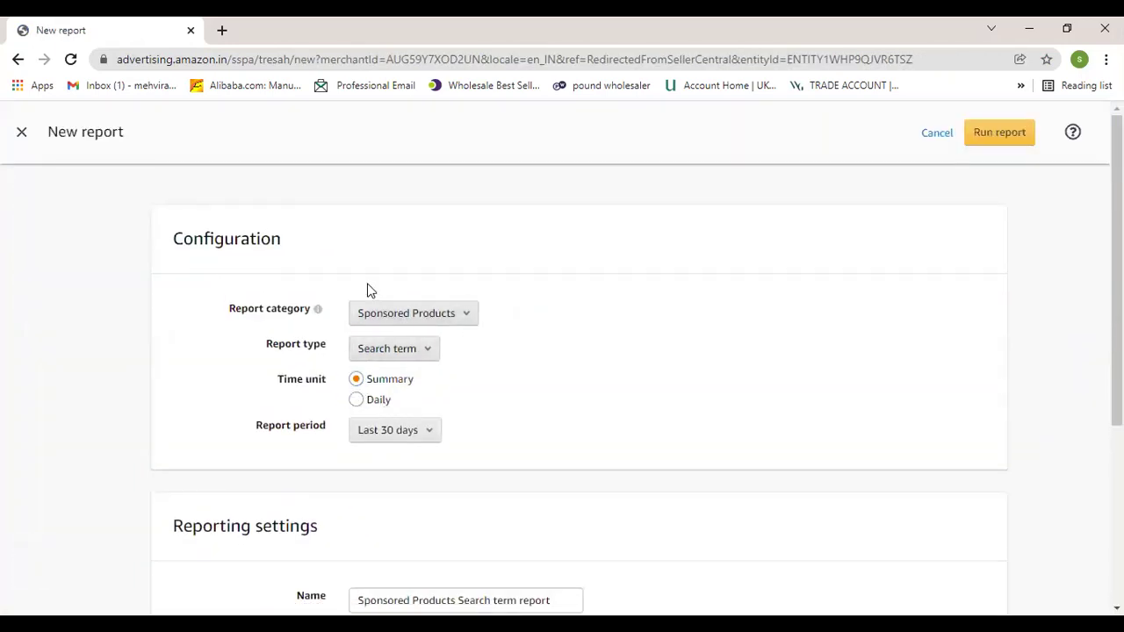
Configure the report with the Sponsored Products category, the Targeting report type and a Daily time unit
click(473, 315)
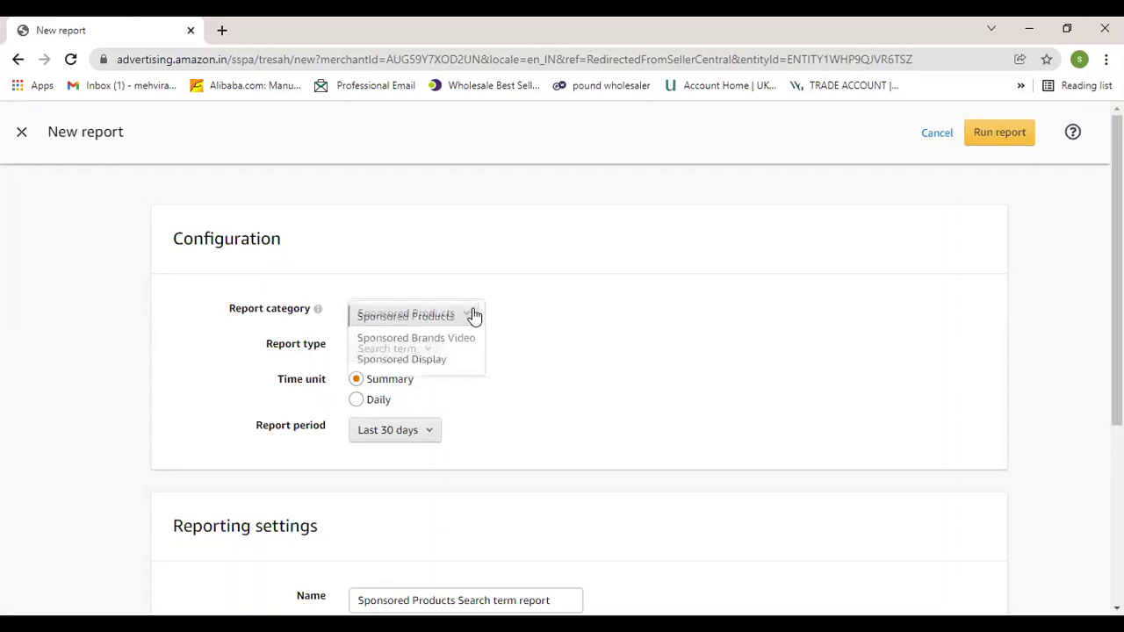
click(463, 320)
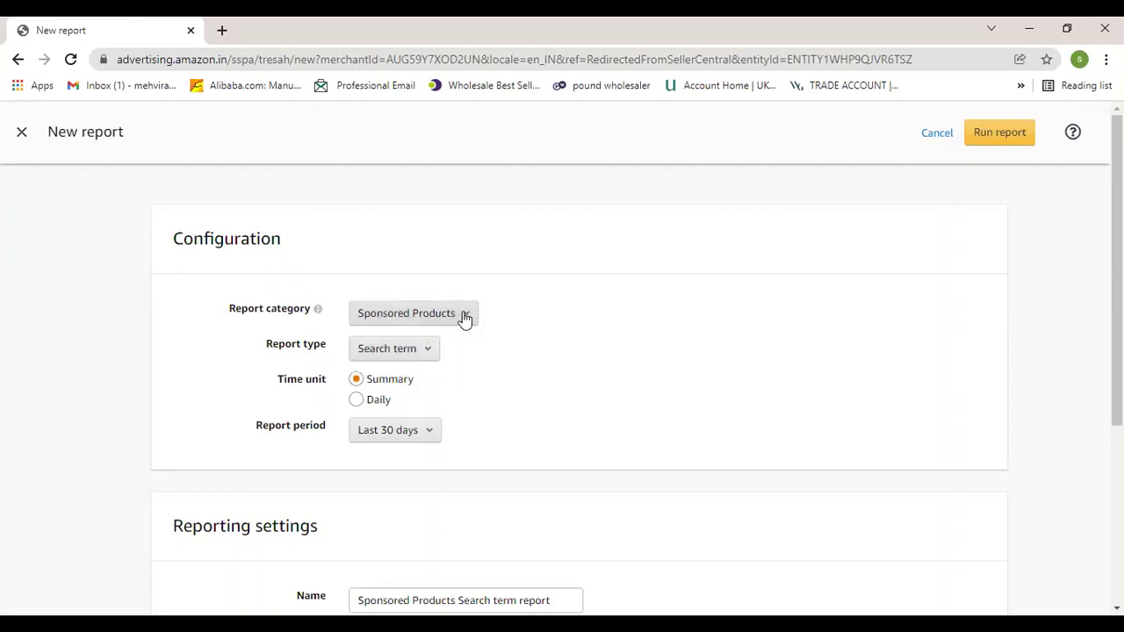
click(466, 317)
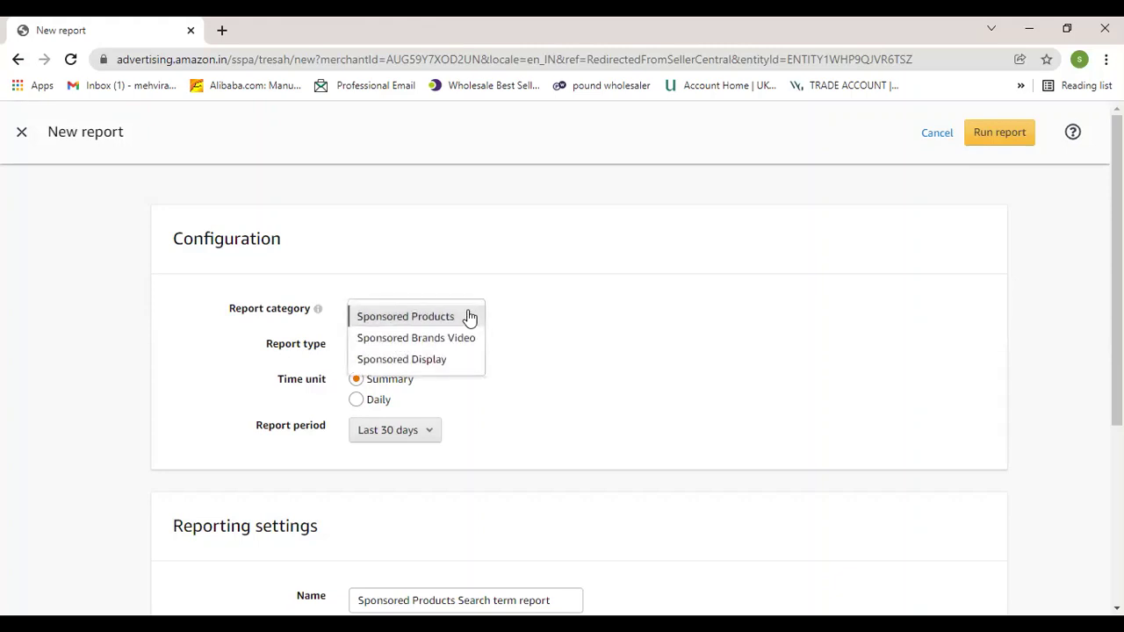
click(466, 317)
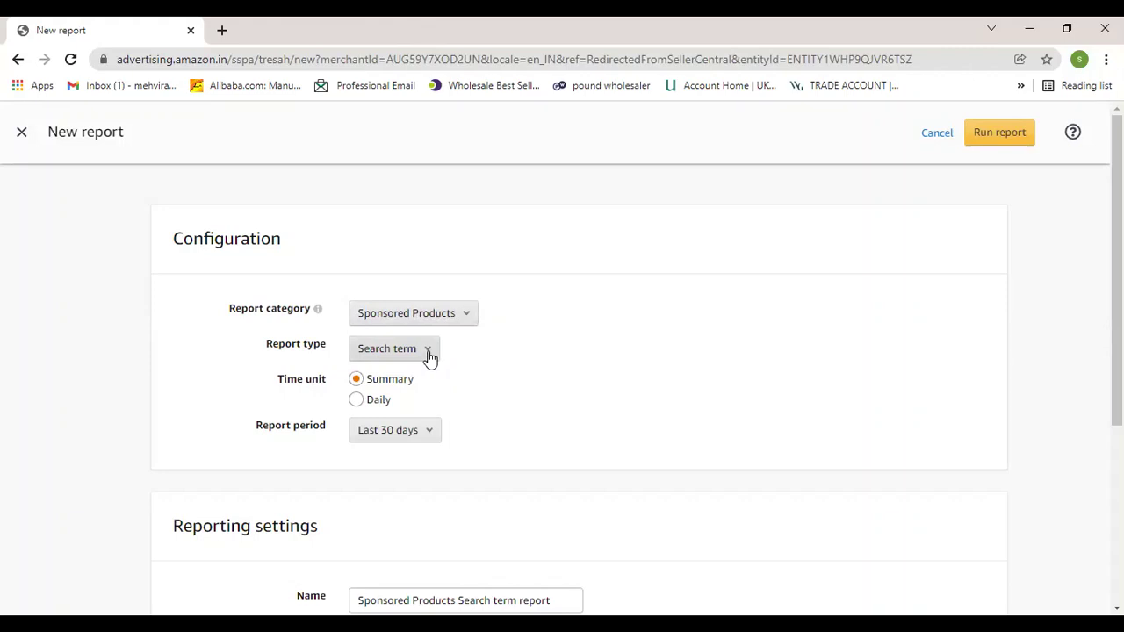
click(356, 403)
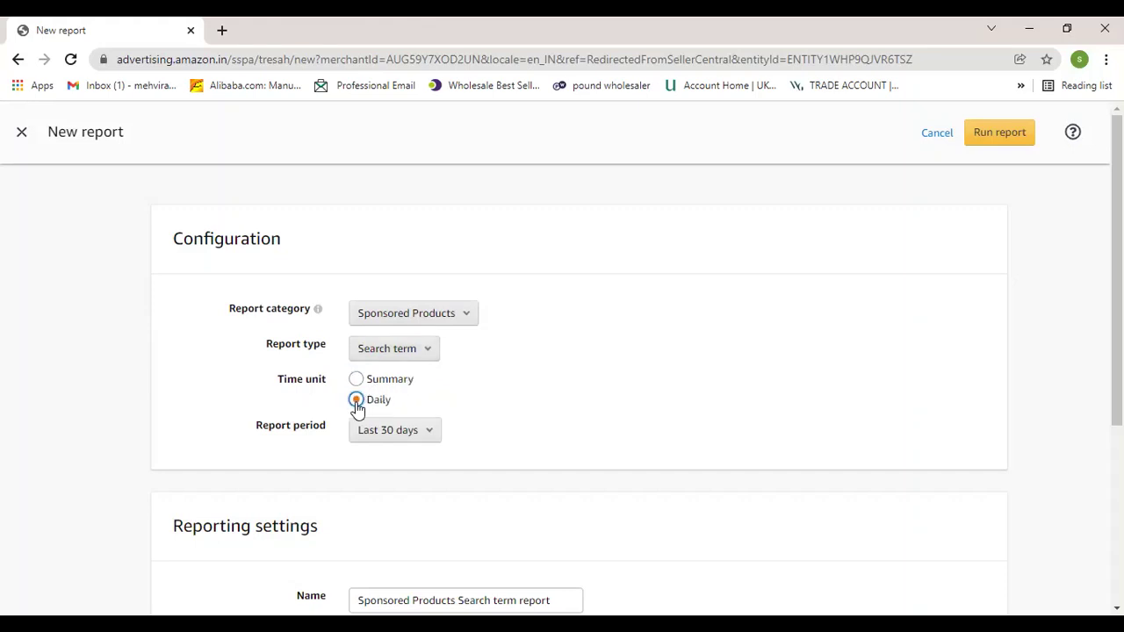
click(427, 353)
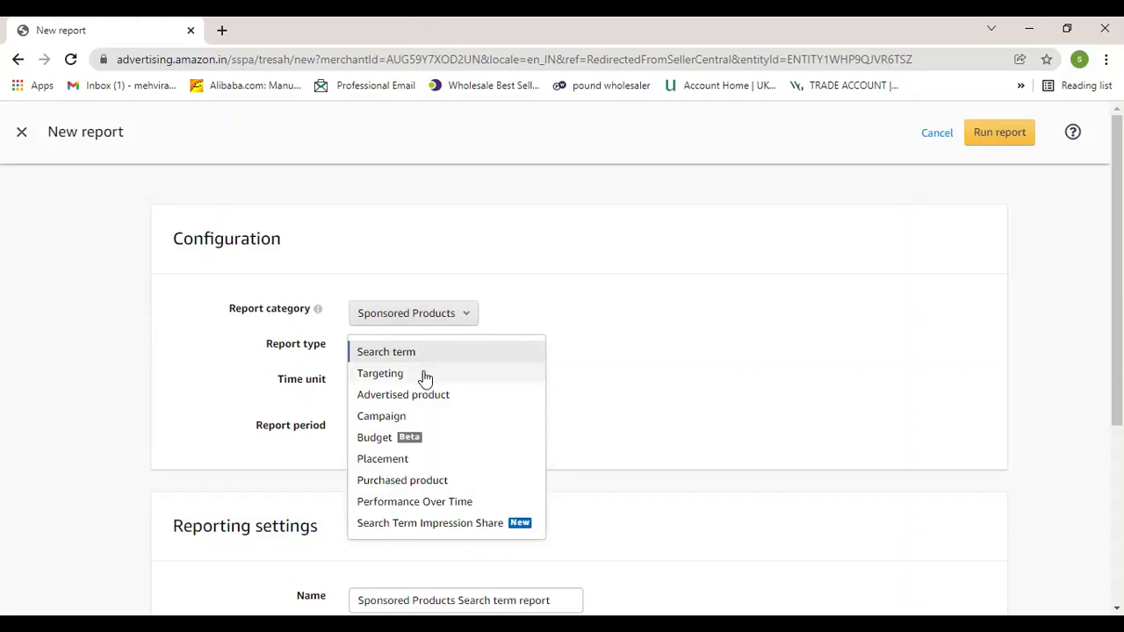
click(418, 376)
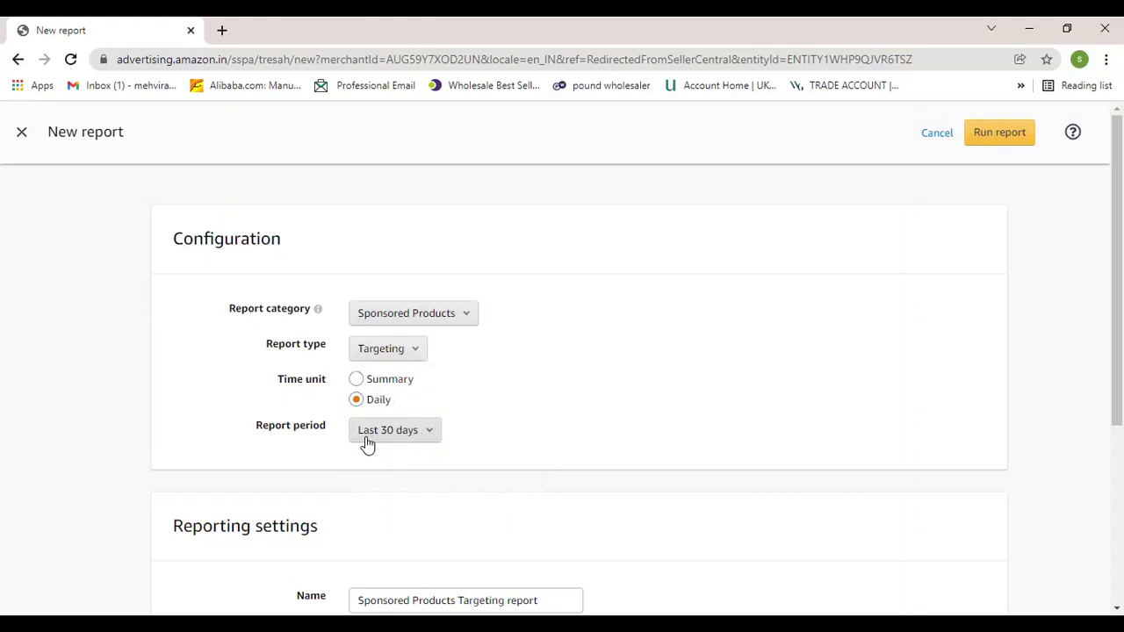
Keep the report period at the last 30 days and run the Sponsored Products Targeting report
click(426, 436)
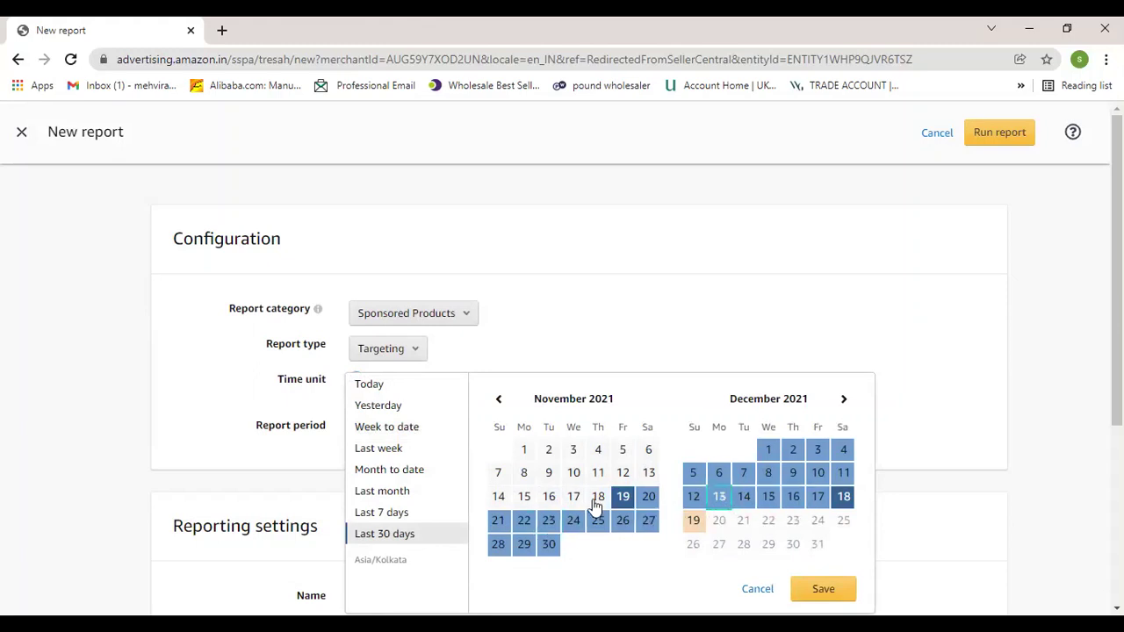
click(617, 348)
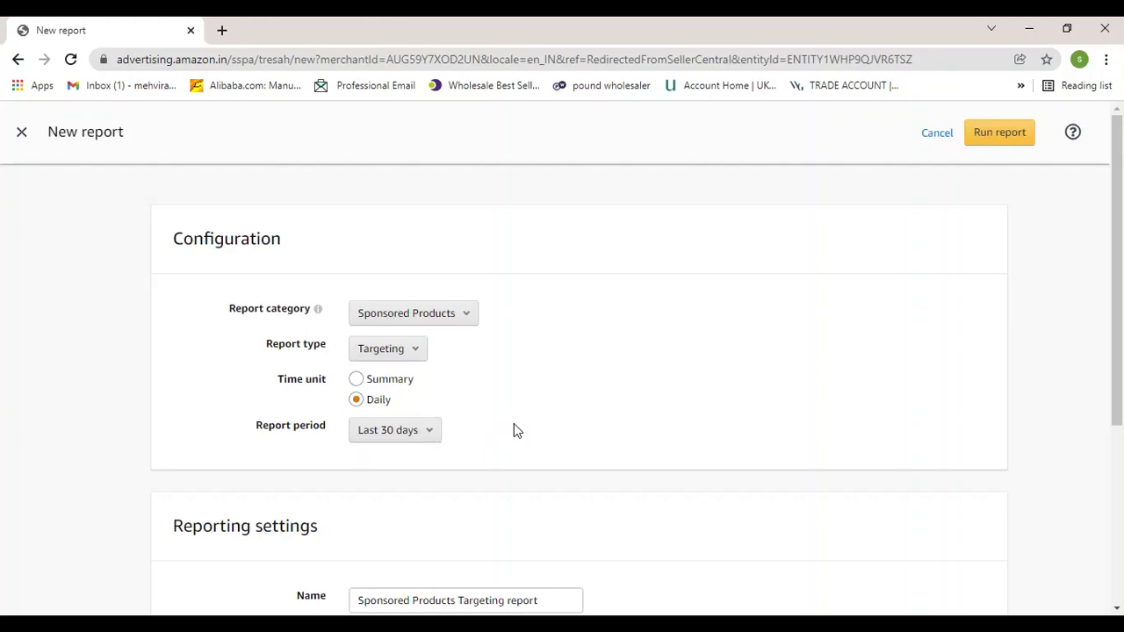
key(Tab)
click(503, 464)
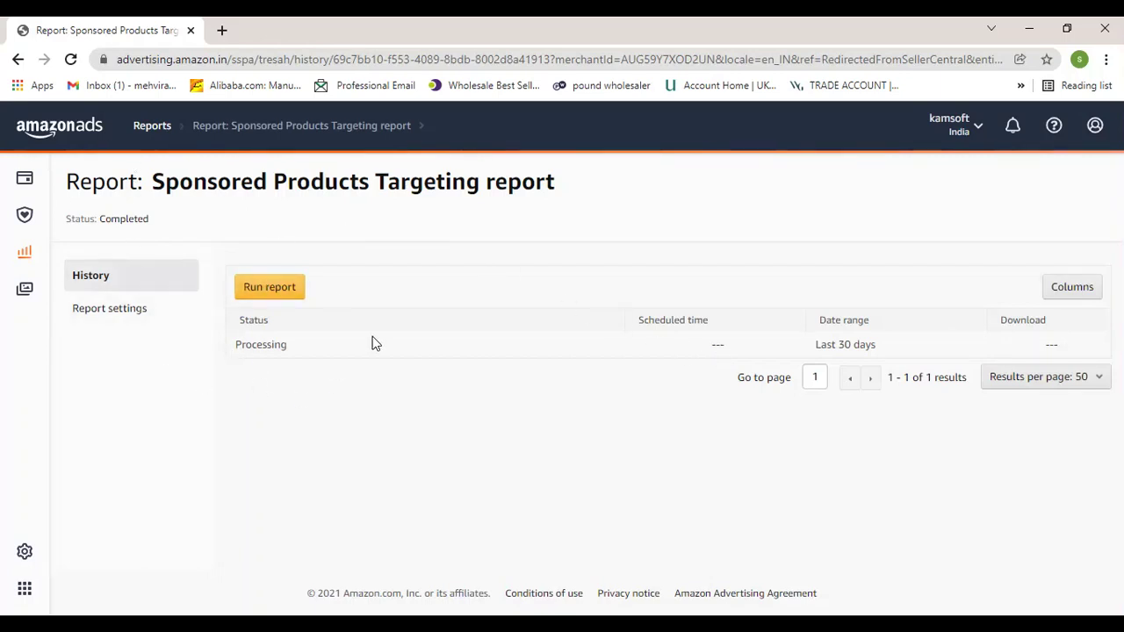
Leave the report pages and switch to the PDF "How to calculate & reduce ACOS" to read the ACoS definition
click(17, 62)
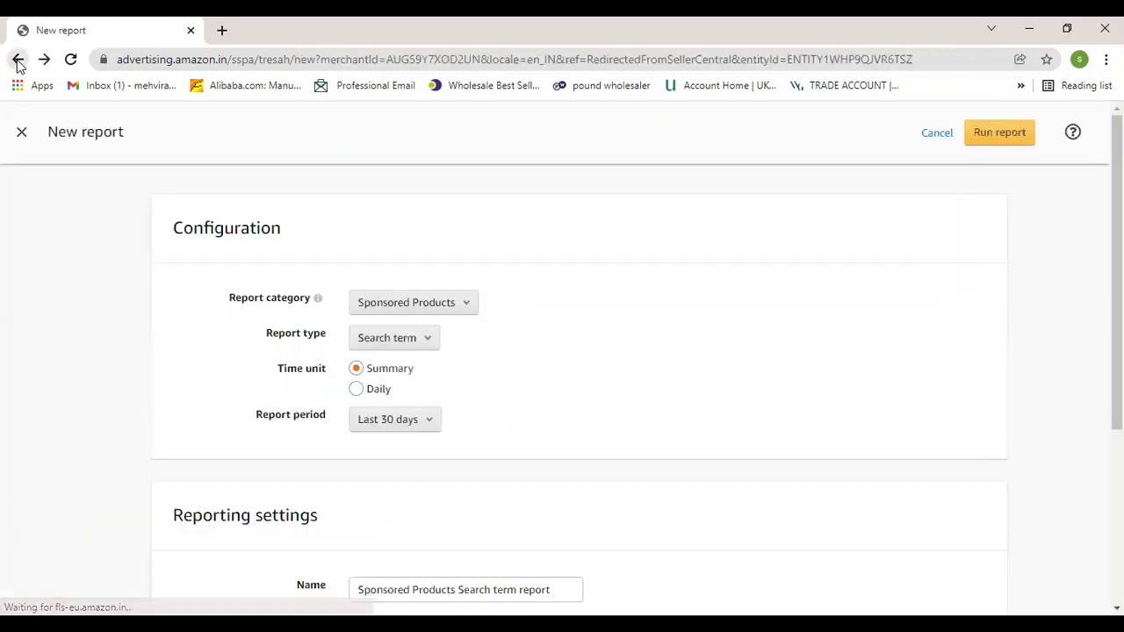
click(18, 62)
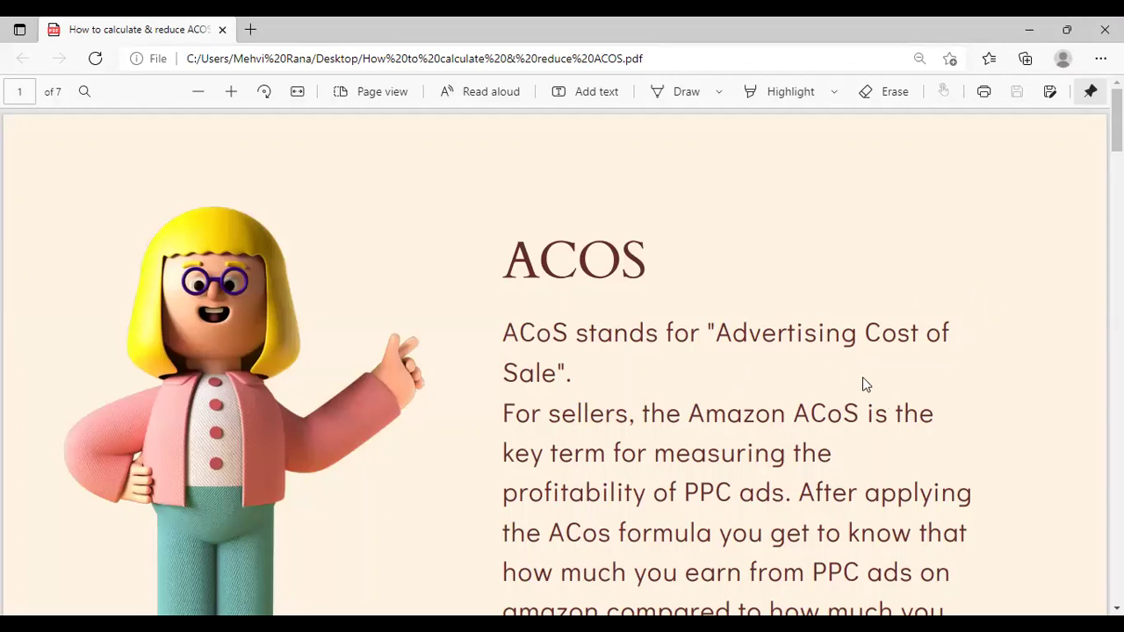
scroll(862, 377, down, 2)
scroll(862, 376, up, 1)
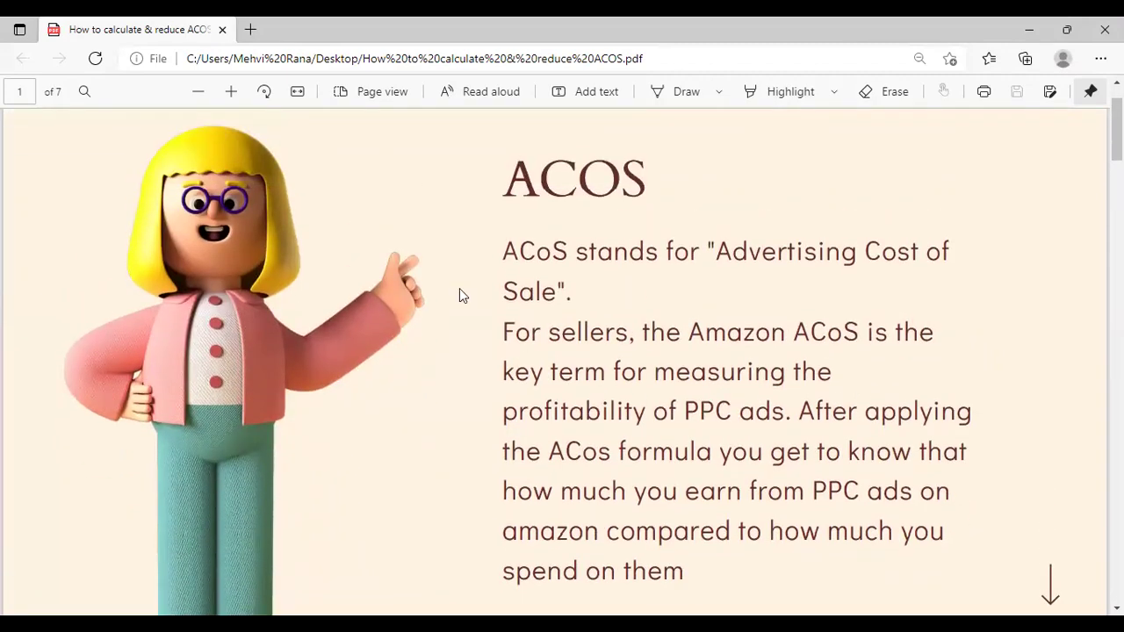